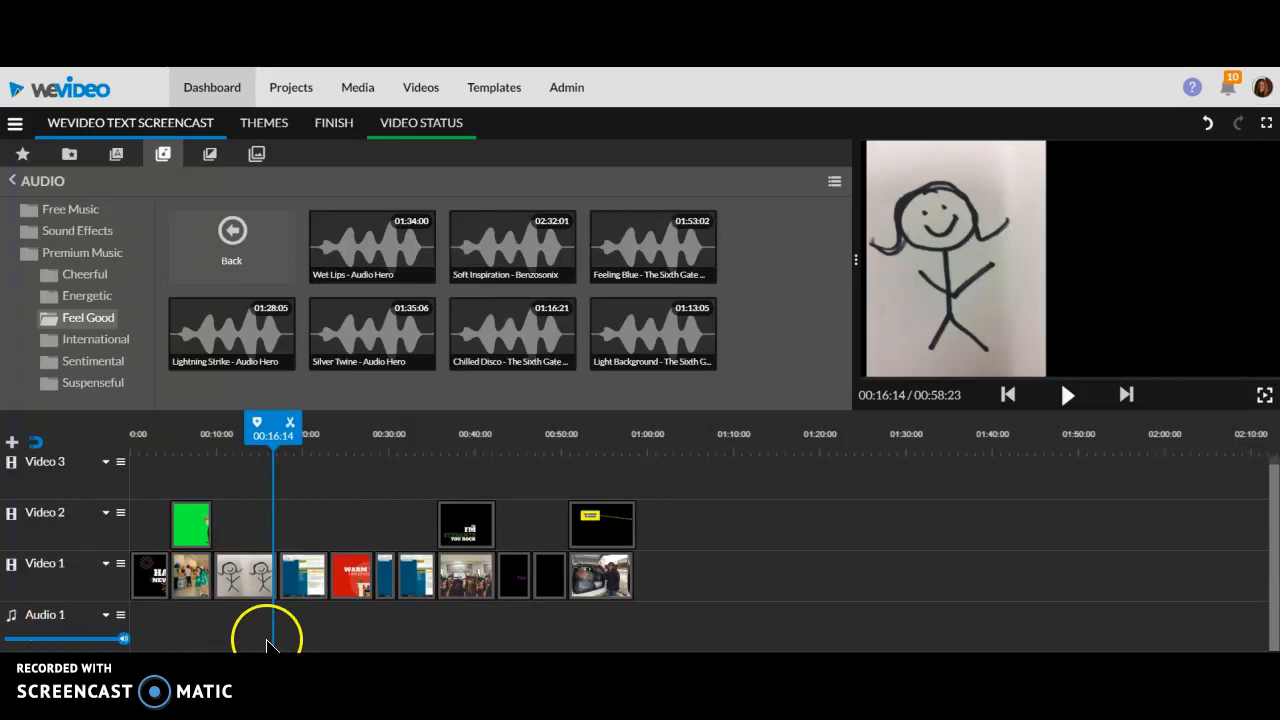
Add a new audio track titled Audio 2 to the timeline
click(12, 441)
click(531, 355)
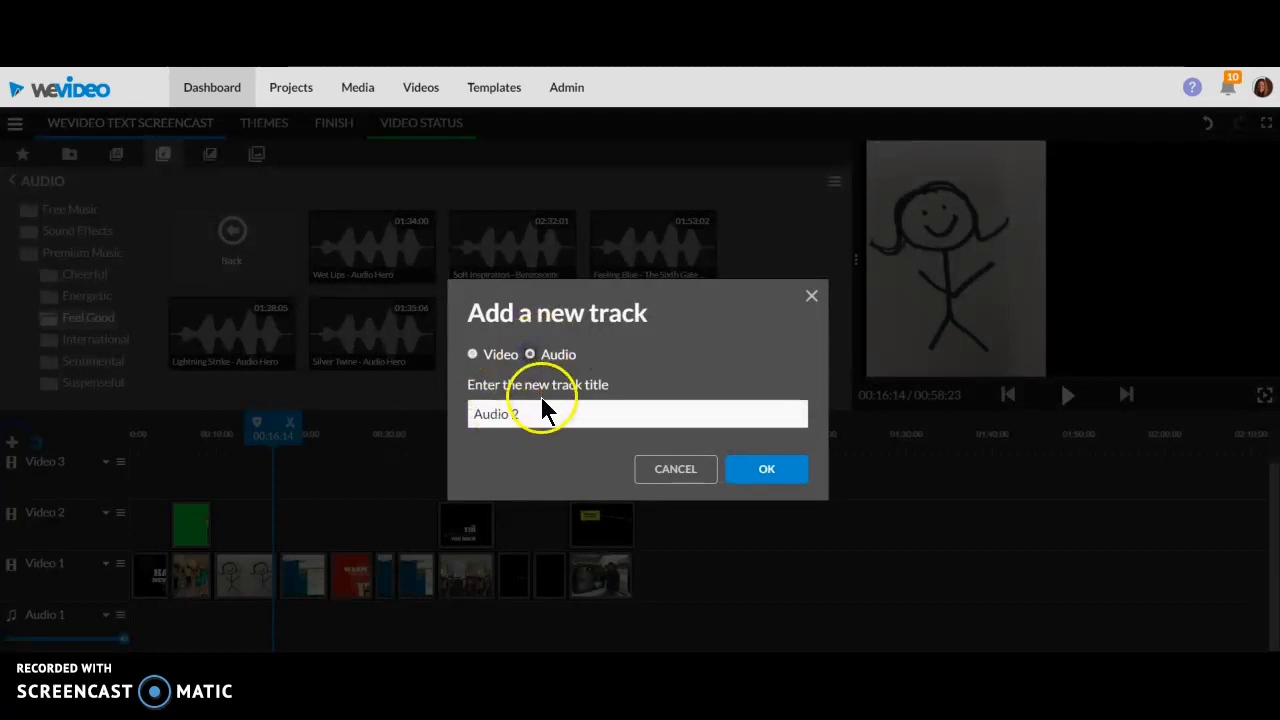
click(770, 473)
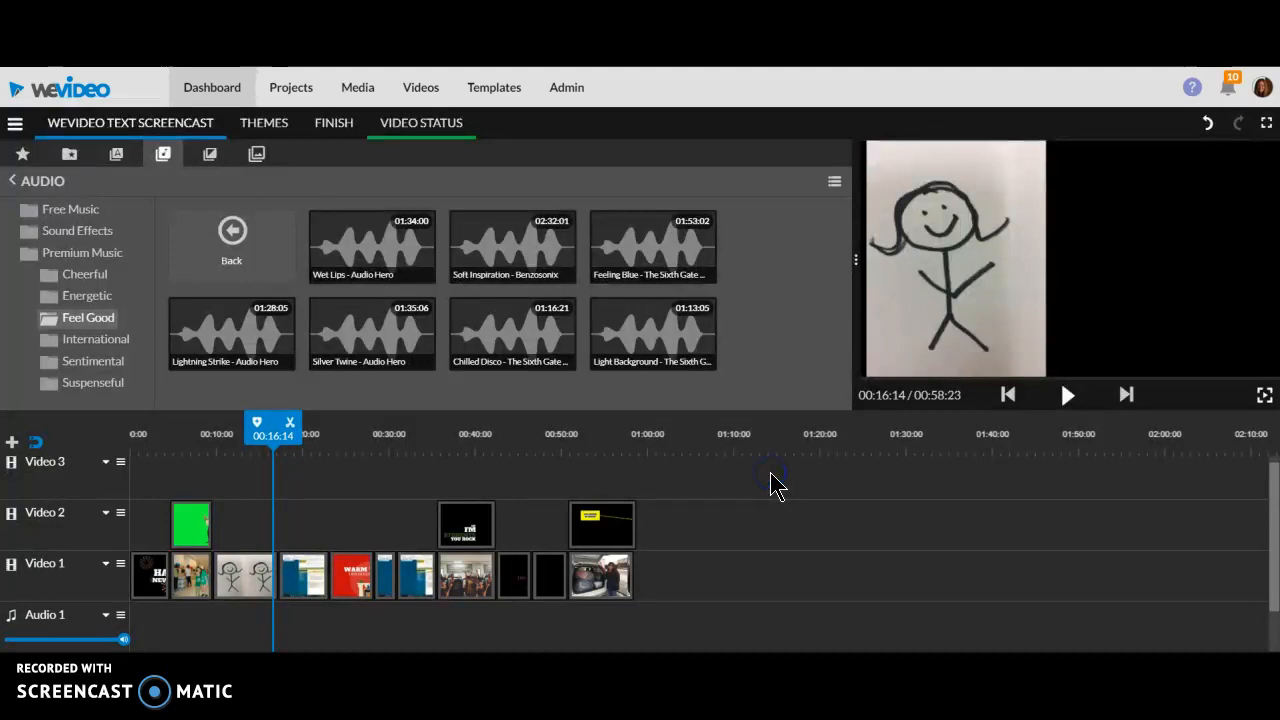
drag(1272, 525, 1274, 612)
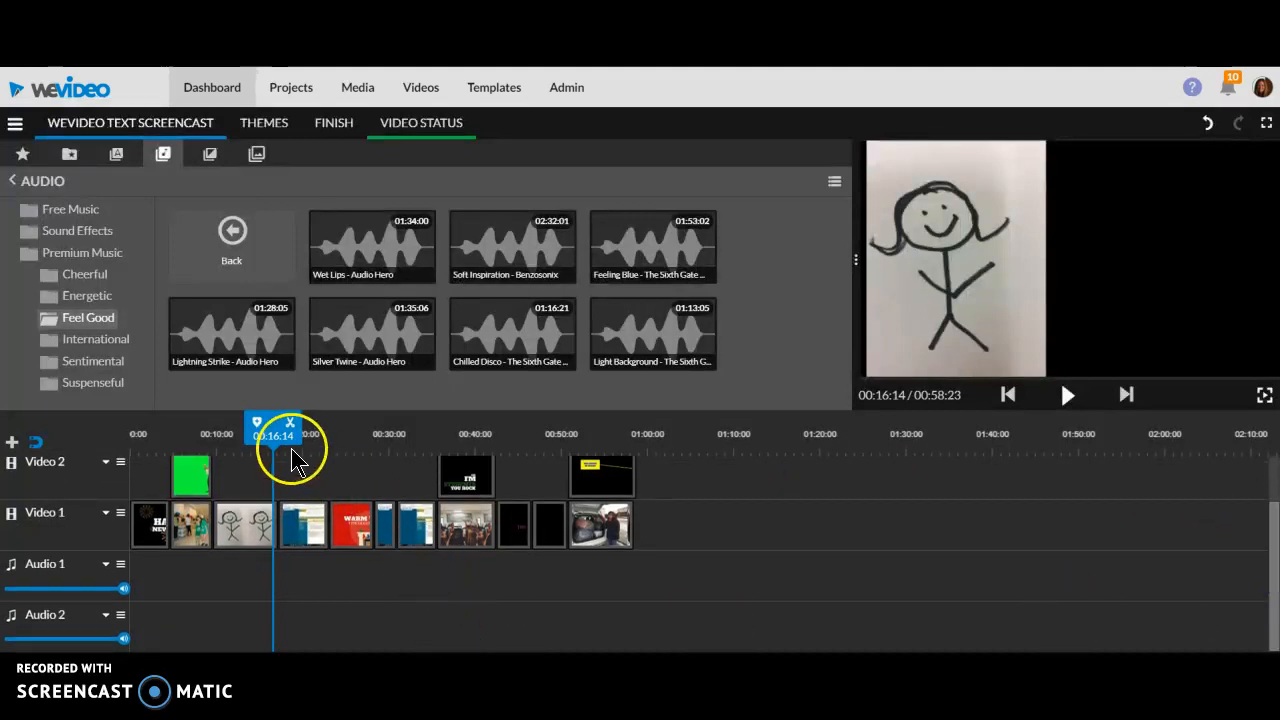
Browse the stock audio and place Silver Twine from the Feel Good premium music at the start of the Audio 1 track
drag(271, 429, 124, 441)
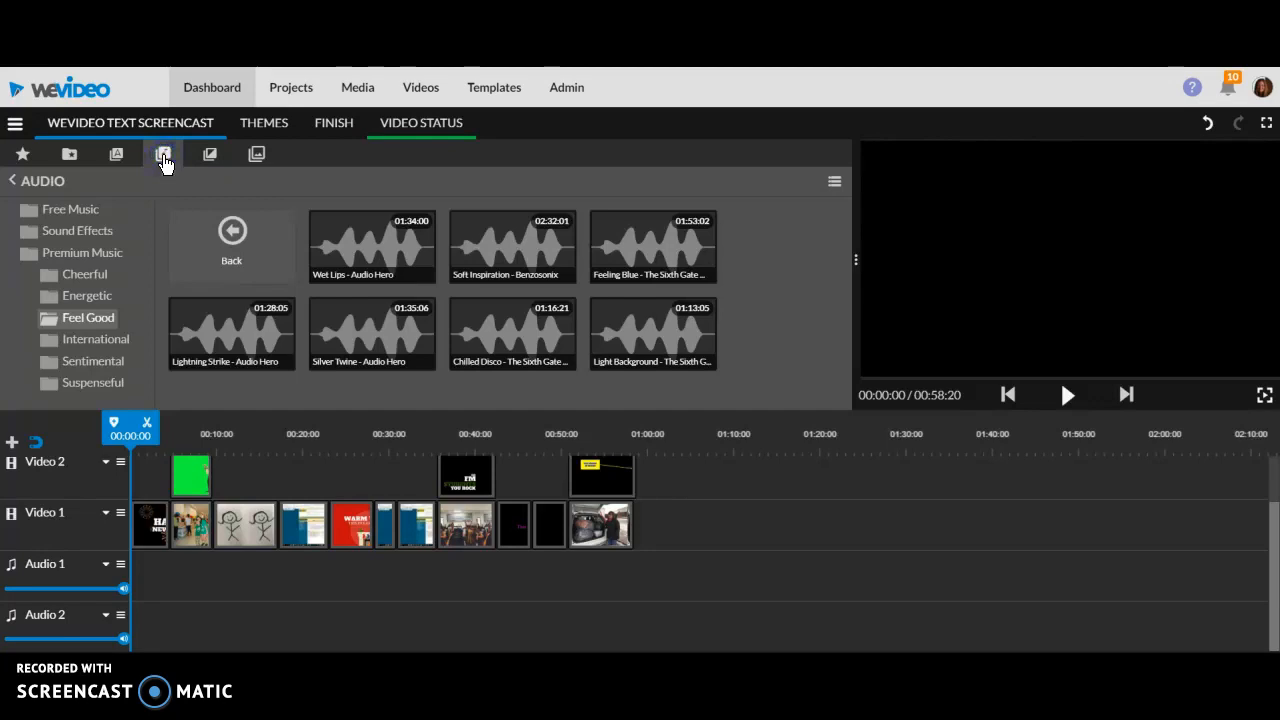
click(72, 209)
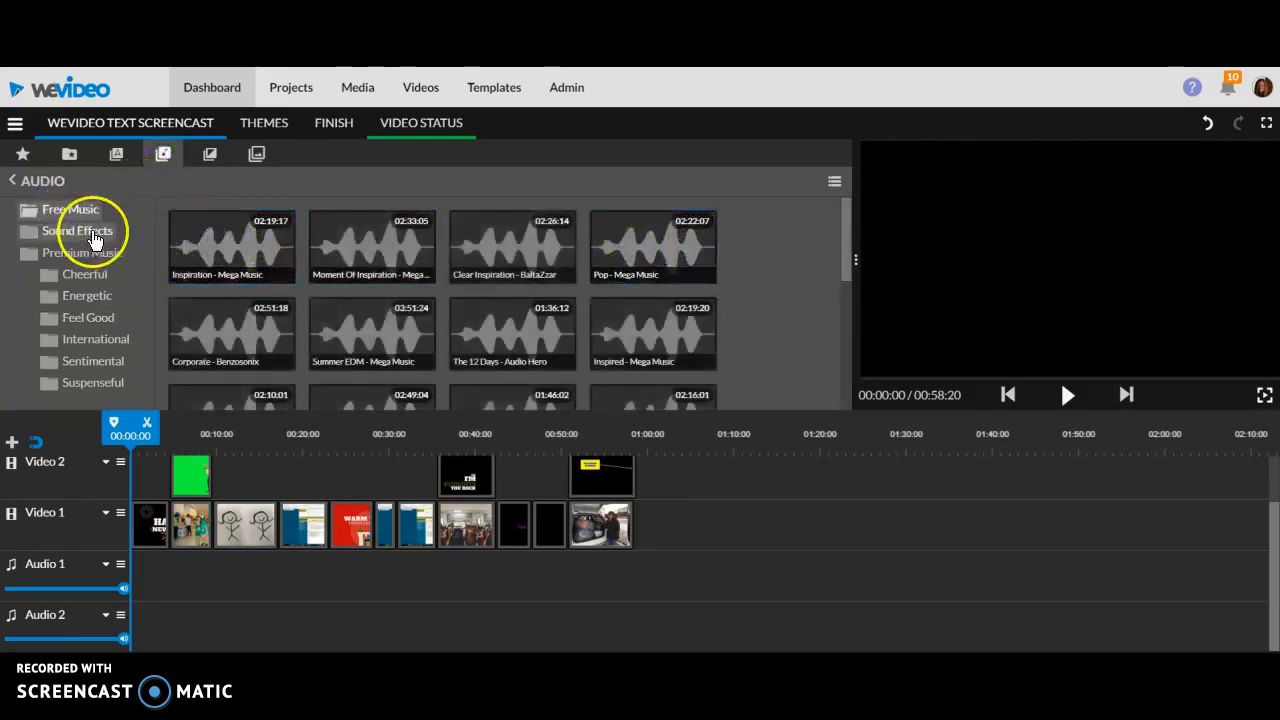
click(90, 232)
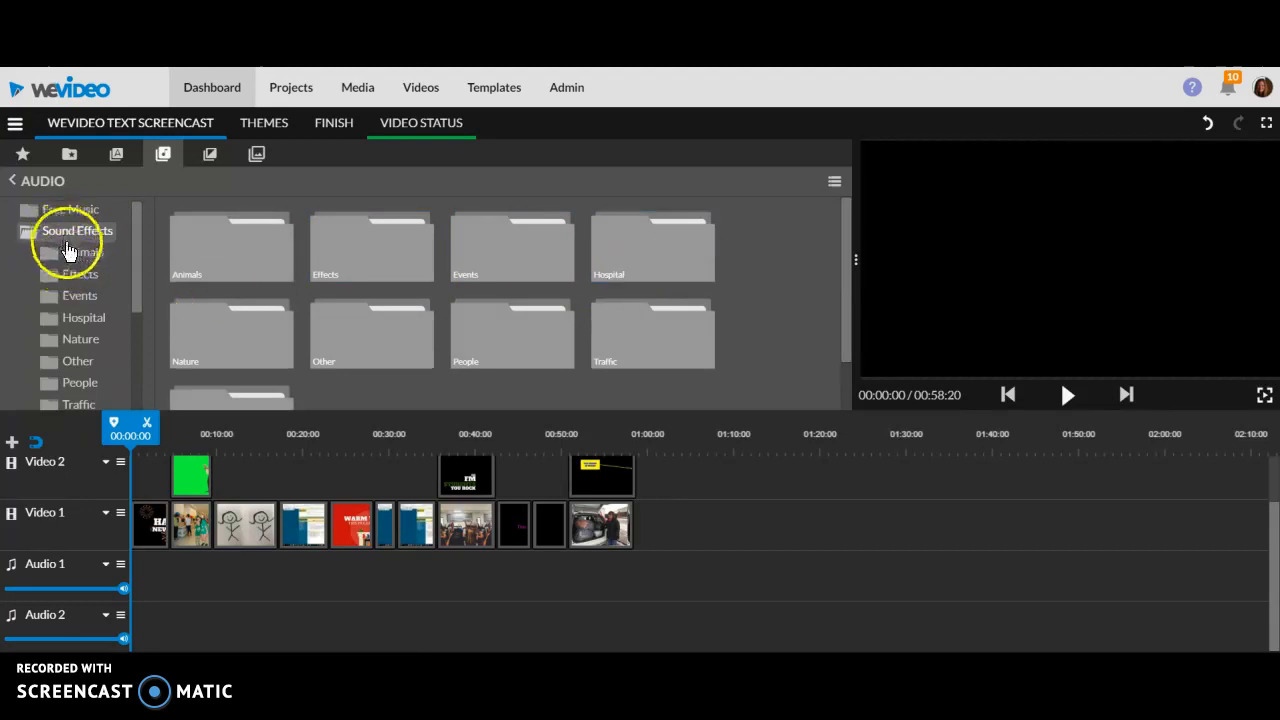
drag(138, 222, 137, 323)
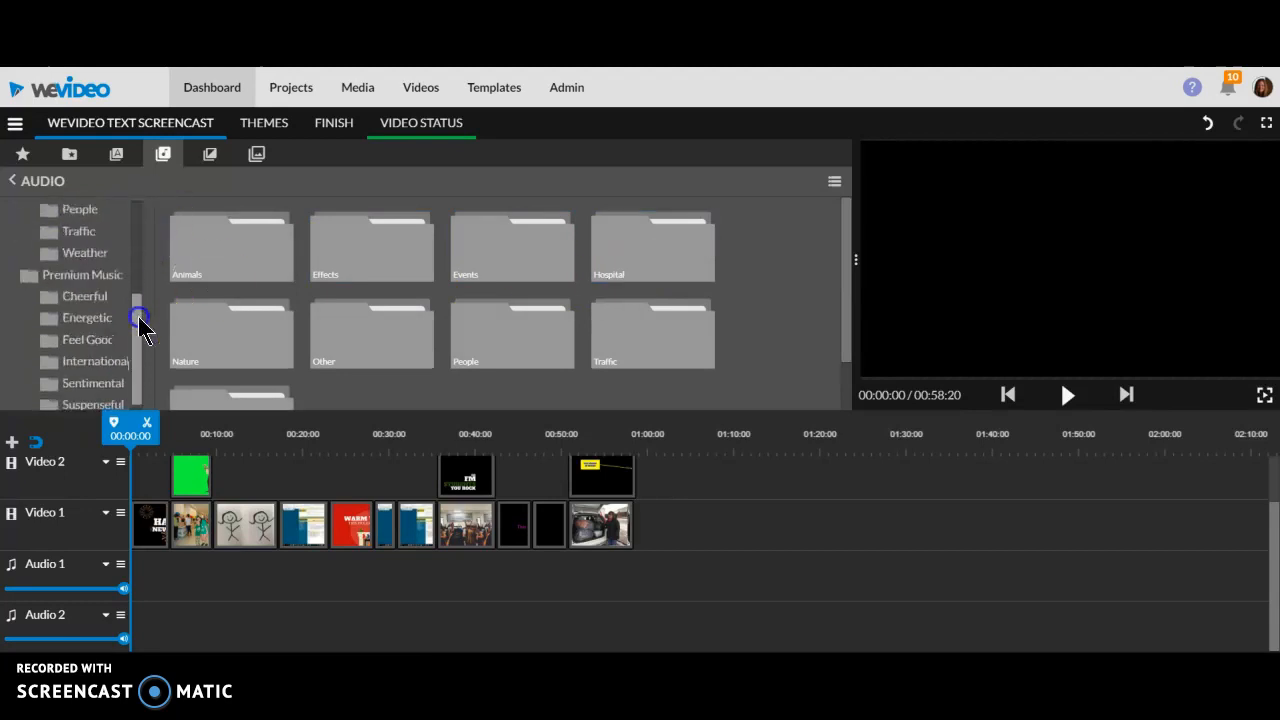
click(81, 270)
click(86, 332)
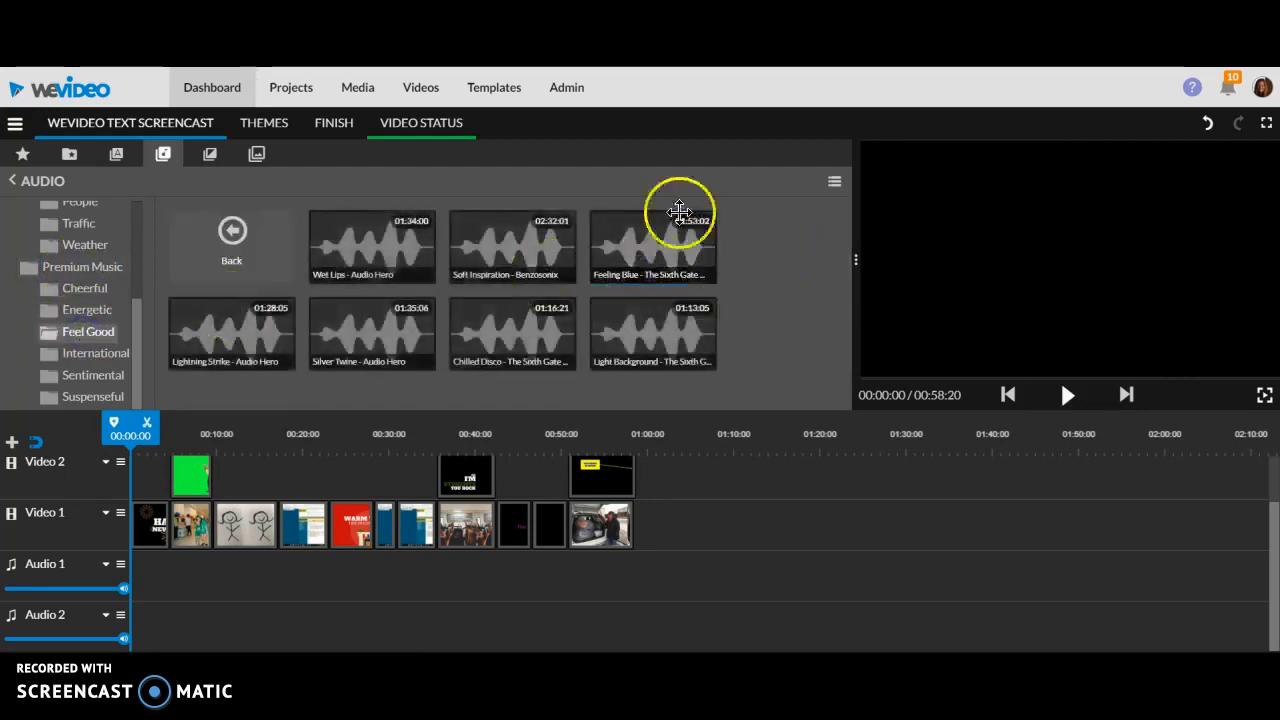
click(372, 339)
drag(372, 345, 145, 580)
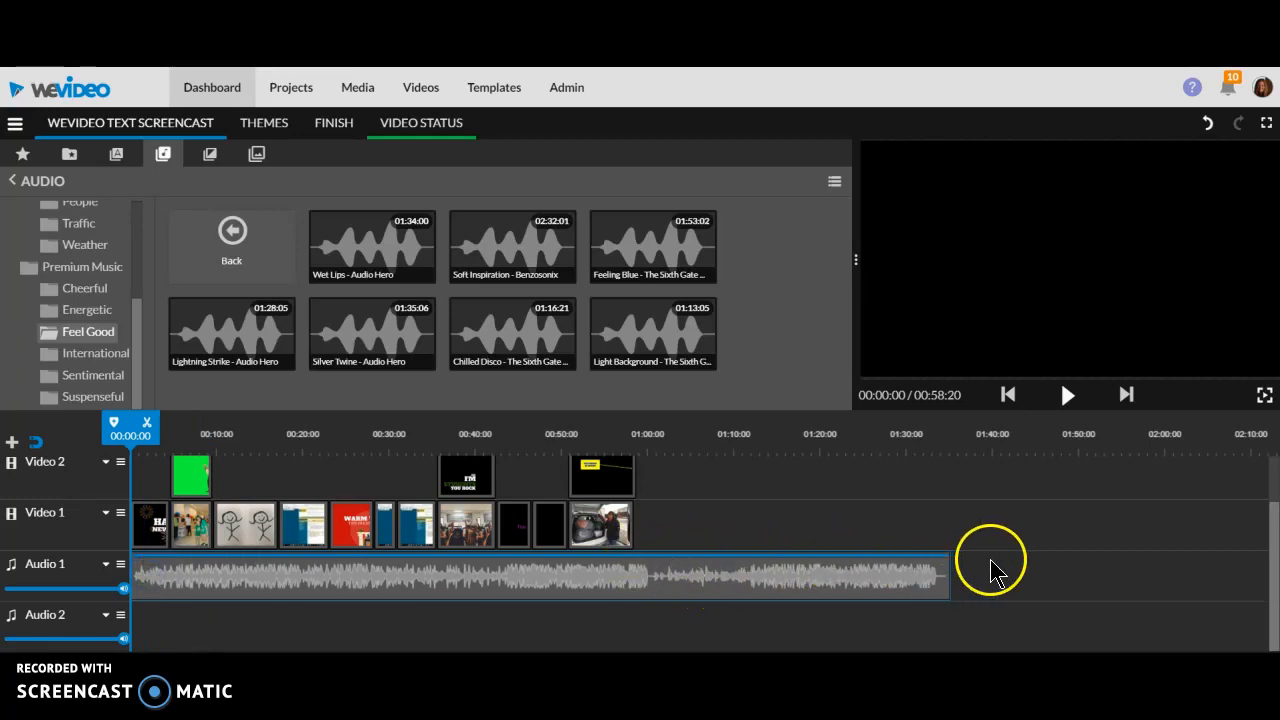
Split the Silver Twine clip at 00:58:16, where the video ends, and delete the excess music after the cut
drag(129, 430, 632, 483)
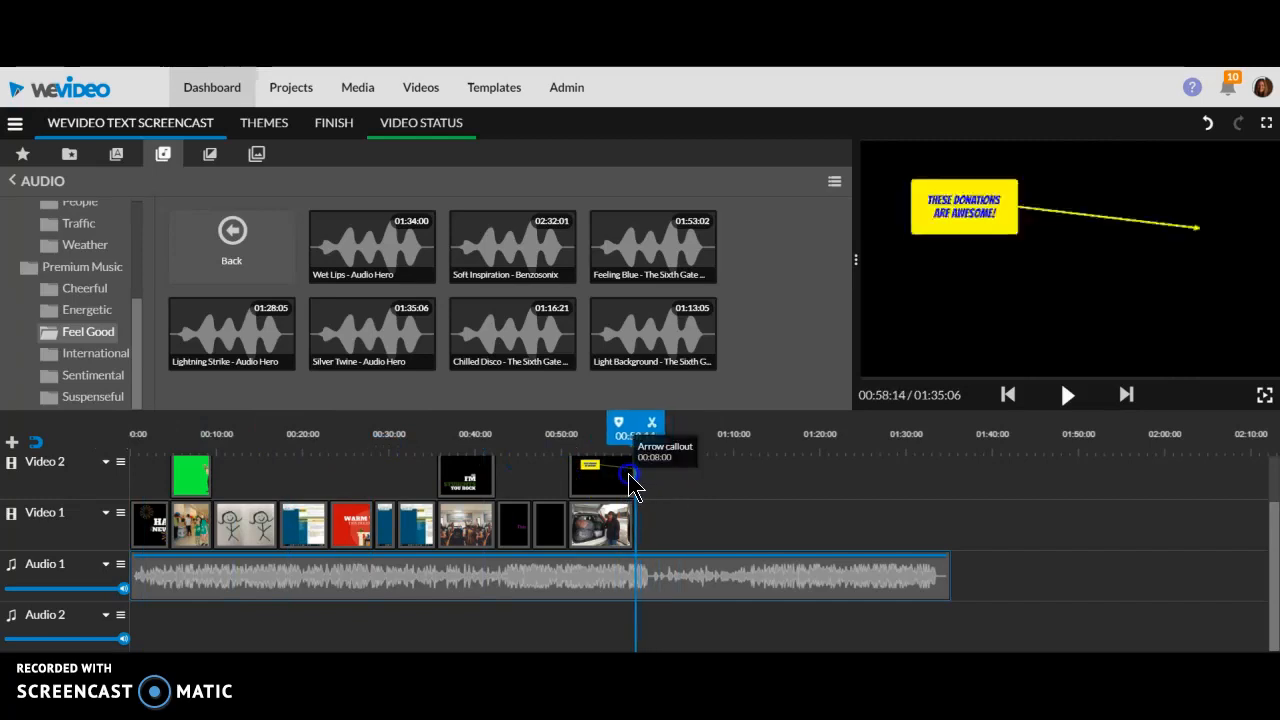
click(970, 555)
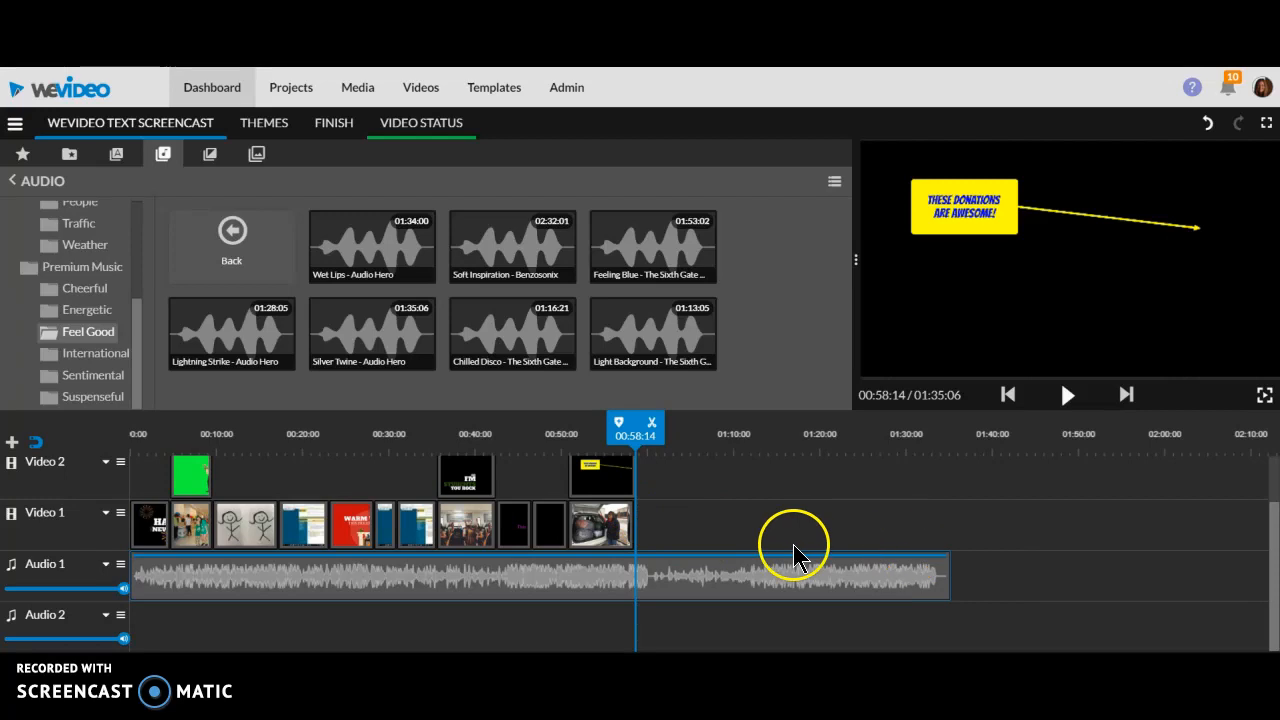
mouse_move(630, 420)
mouse_down()
mouse_move(946, 425)
mouse_move(630, 437)
mouse_up()
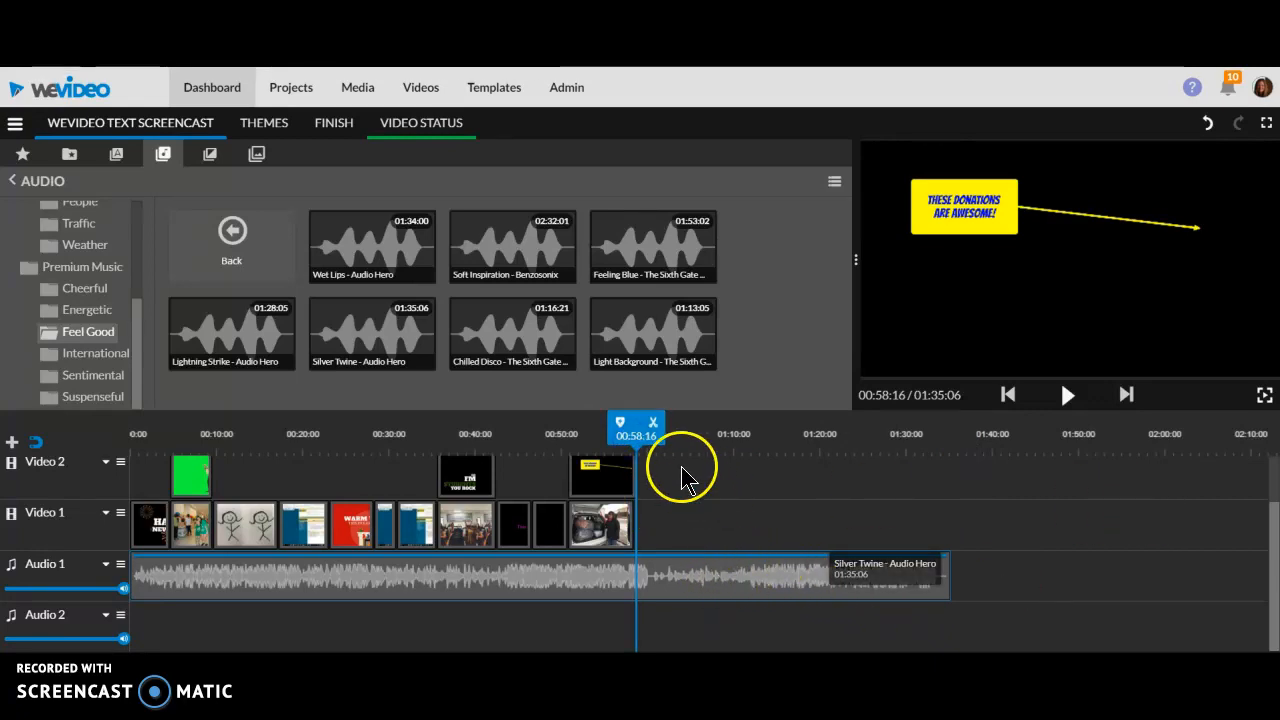
click(654, 428)
click(694, 587)
drag(694, 587, 903, 586)
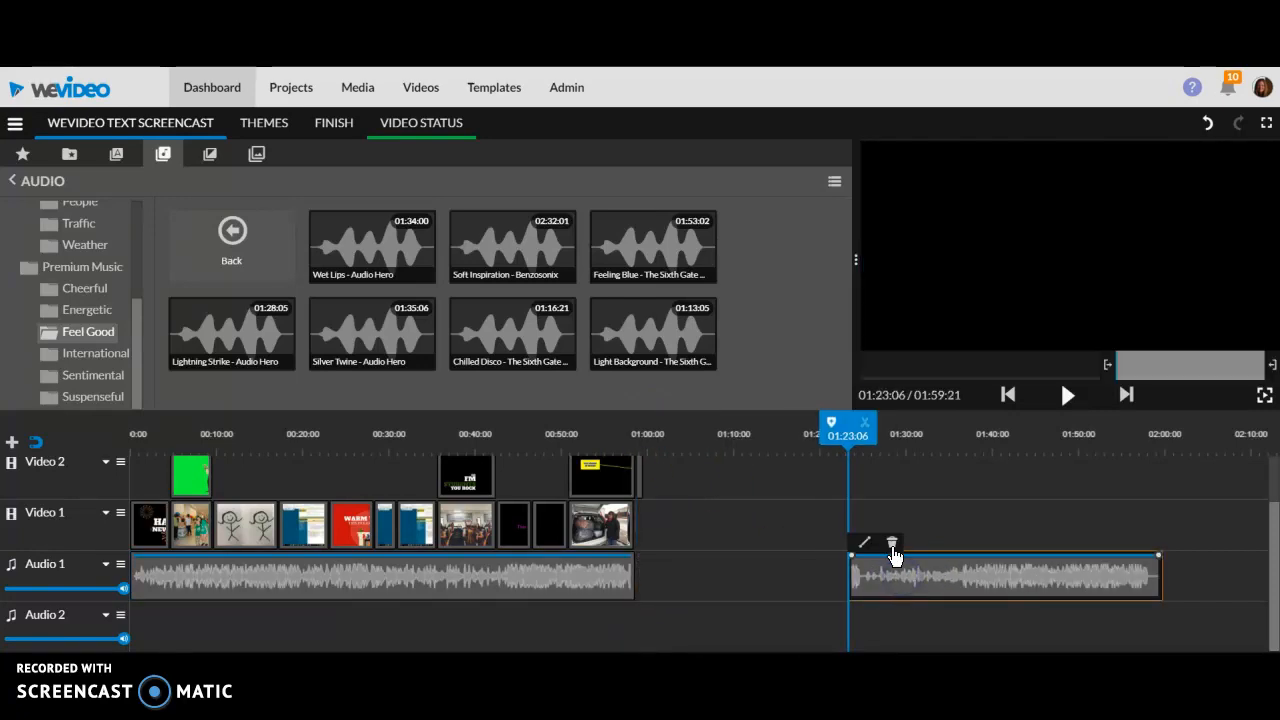
click(892, 545)
click(633, 418)
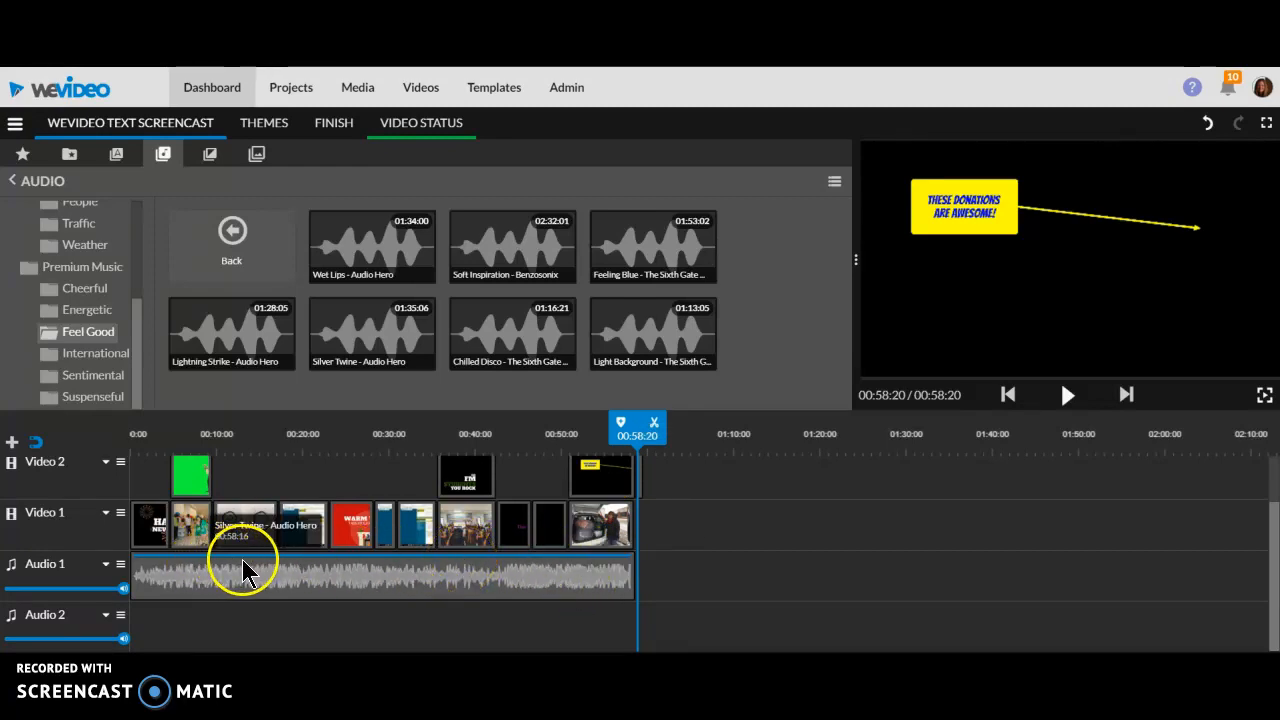
Reduce the volume of the whole Audio 1 track to 78%
drag(124, 589, 74, 590)
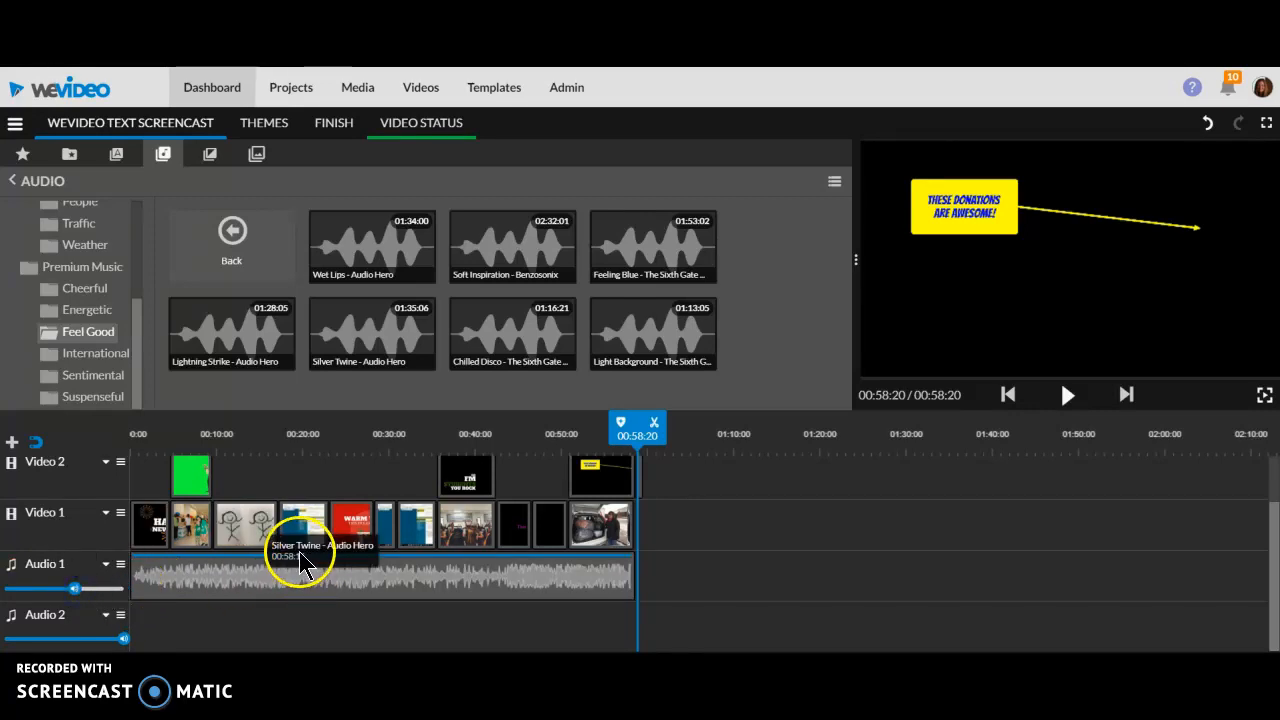
click(242, 566)
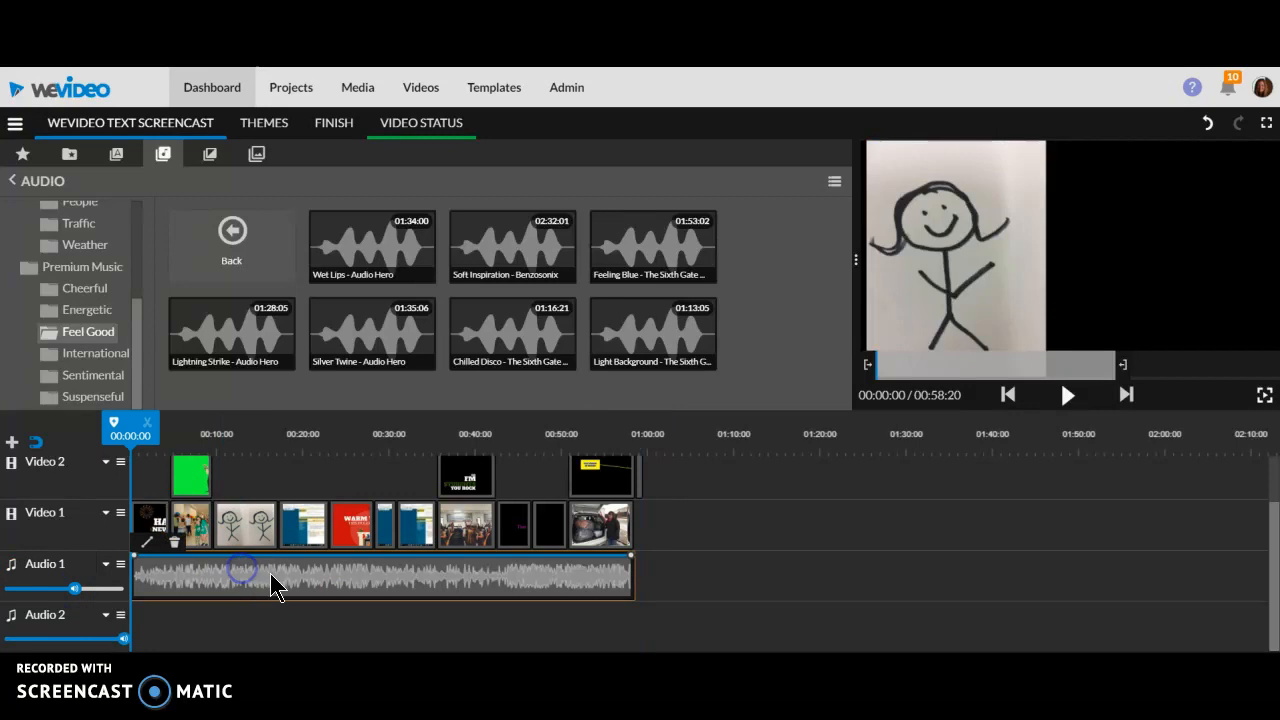
mouse_move(134, 558)
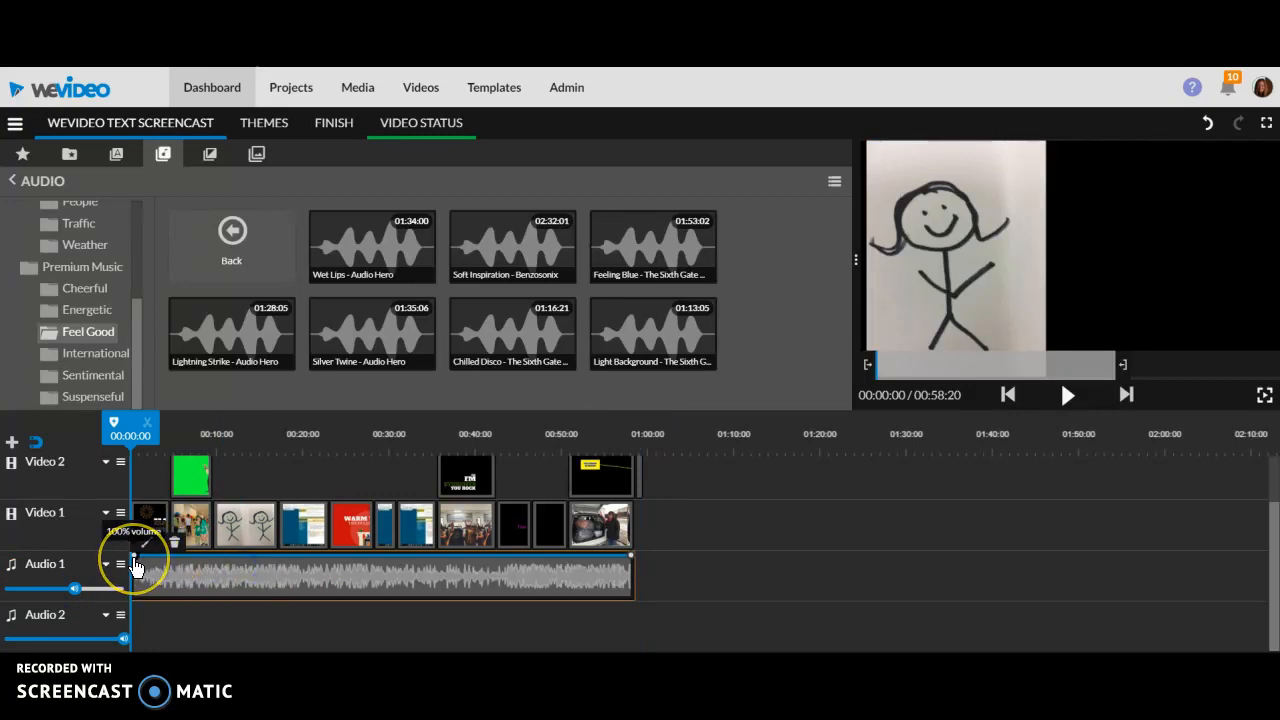
drag(76, 590, 102, 596)
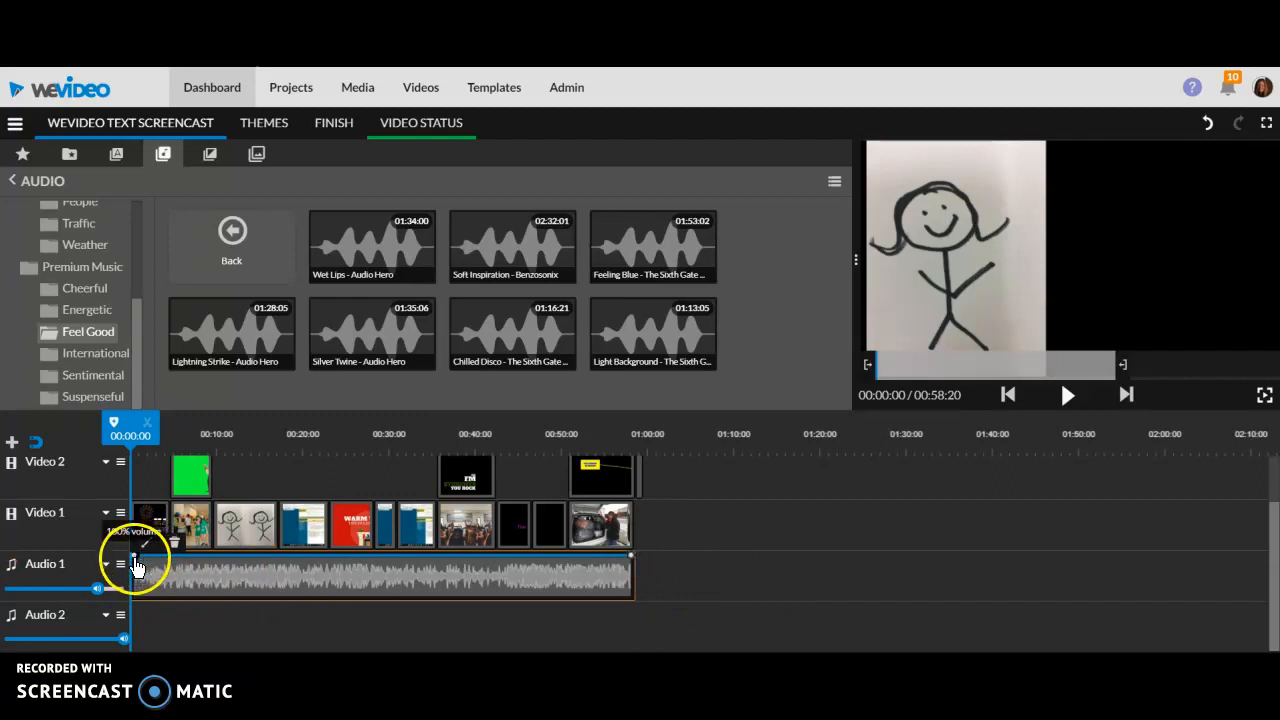
Fade out the music by adding a volume point at about 00:54 and lowering the clip's final volume point
click(640, 542)
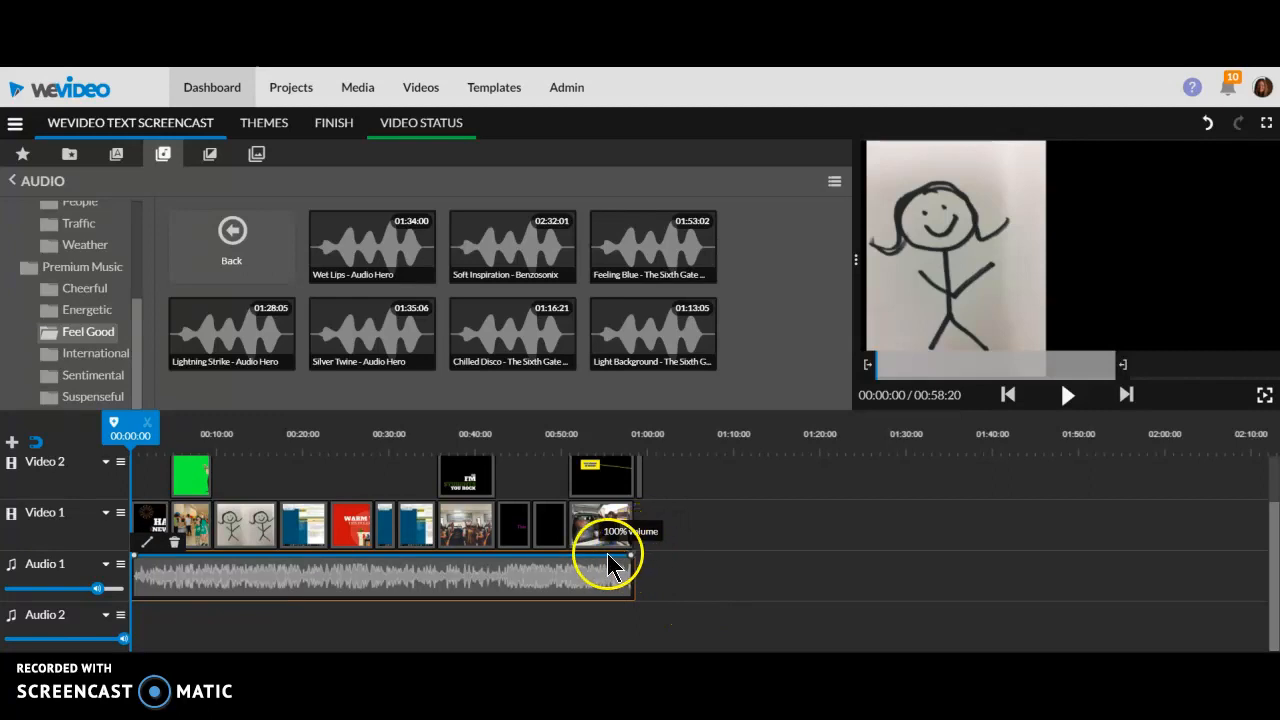
click(631, 558)
drag(631, 560, 632, 590)
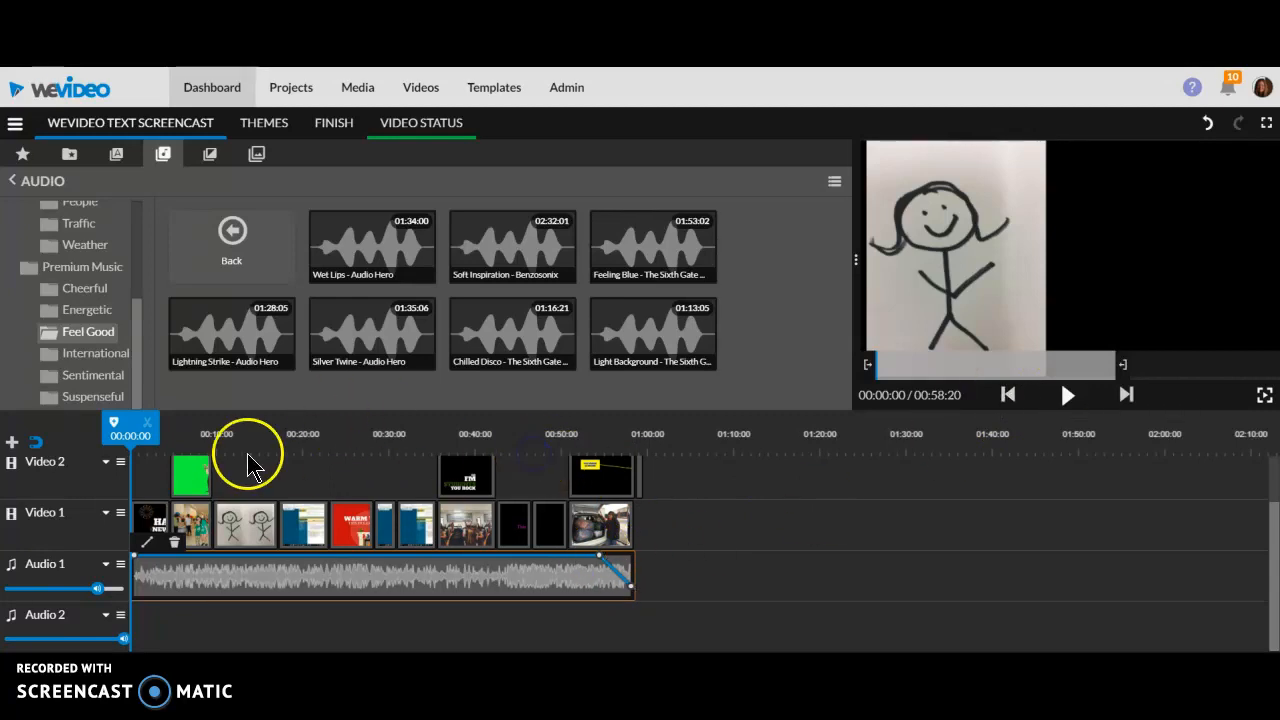
Play back the end of the video from 00:53:20 to check the music's fade-out
drag(128, 425, 595, 437)
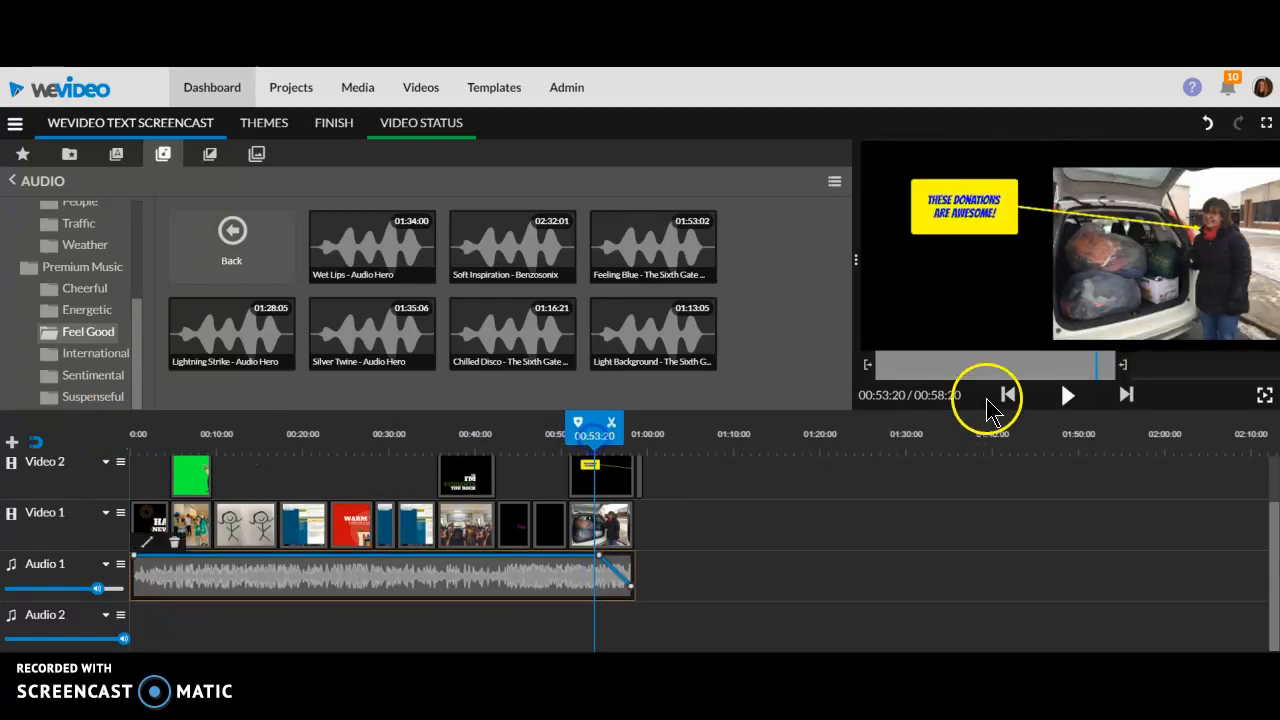
click(1066, 396)
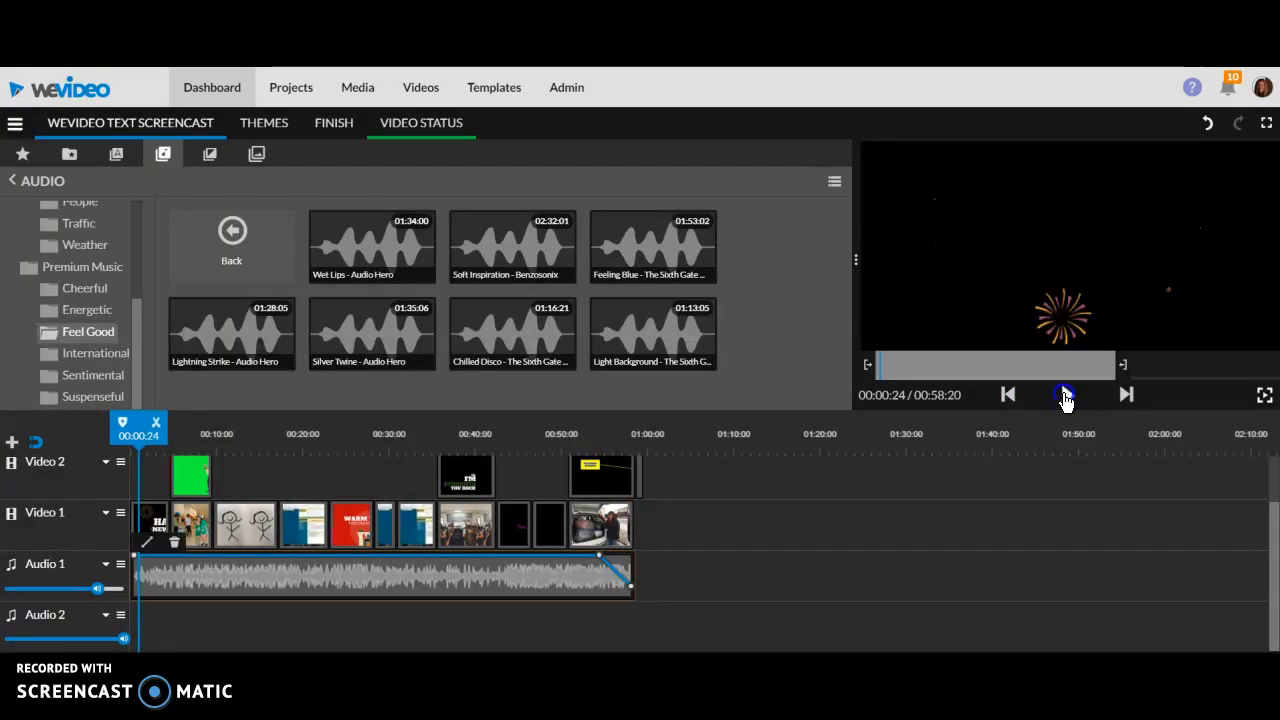
click(1066, 396)
Fade in the music with volume points rising from 0% at the start through 40% to 100% at about 8 seconds
click(157, 592)
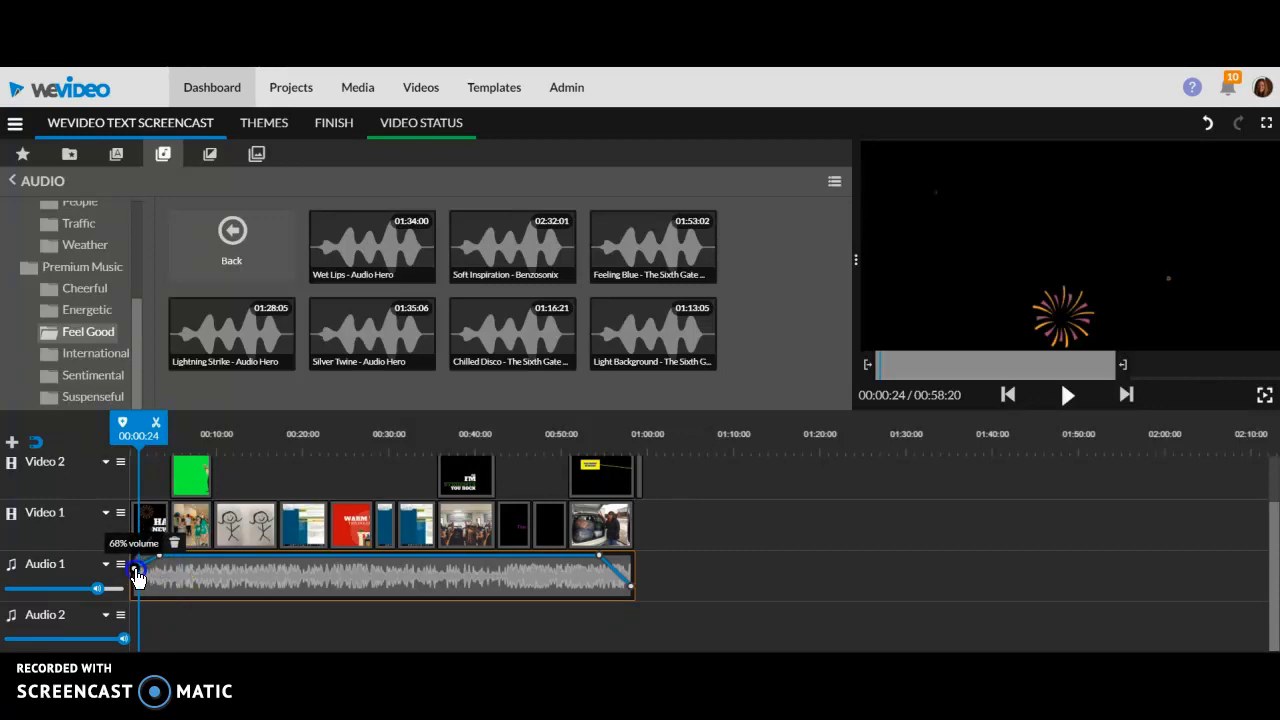
click(201, 556)
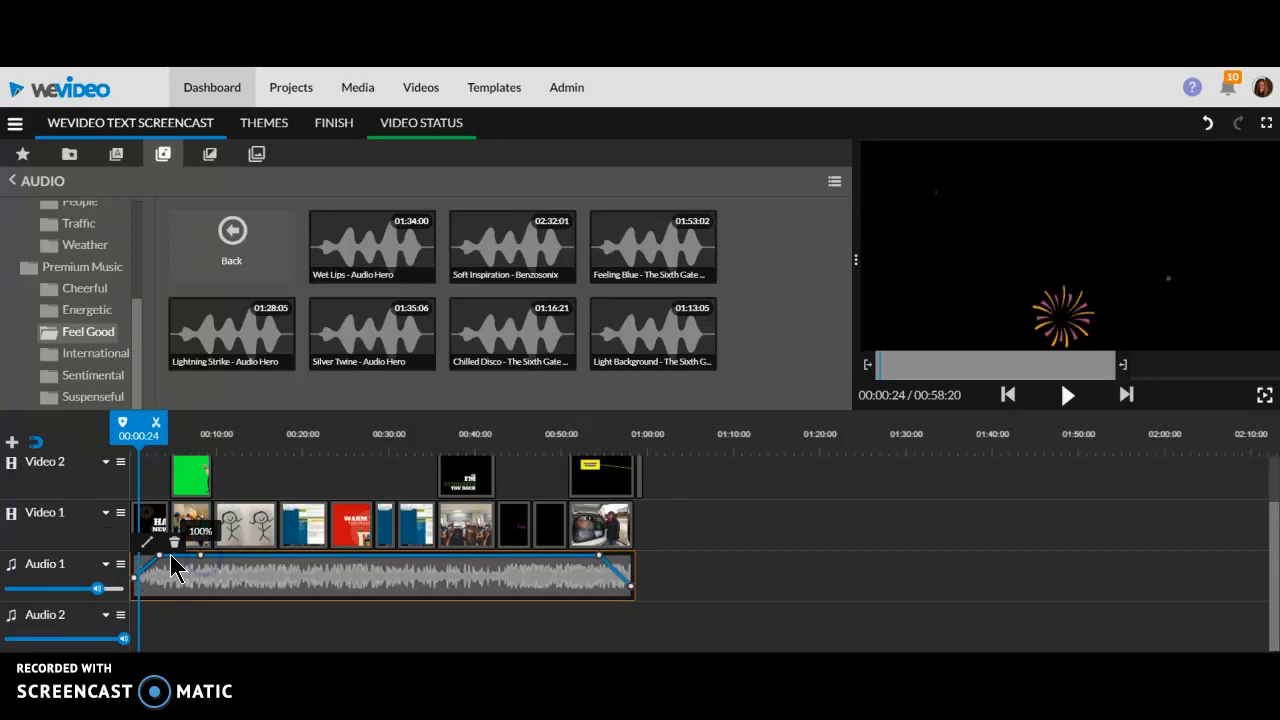
drag(133, 579, 134, 600)
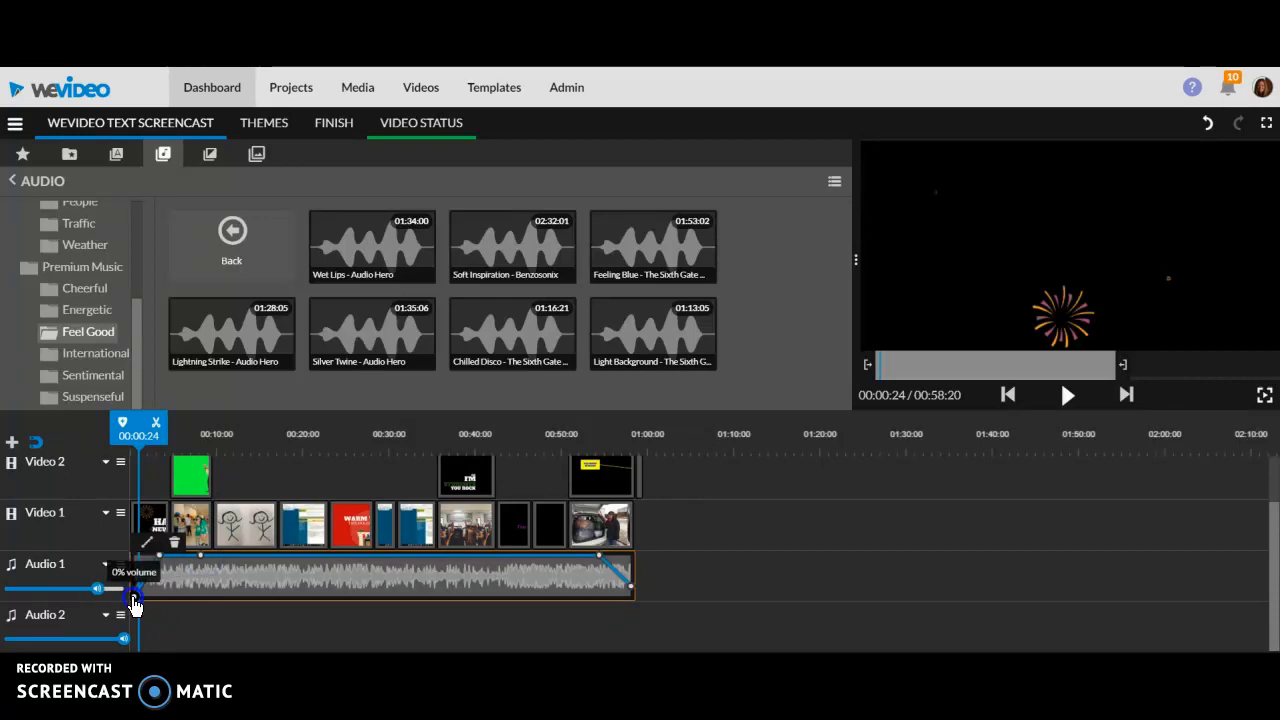
drag(162, 556, 164, 579)
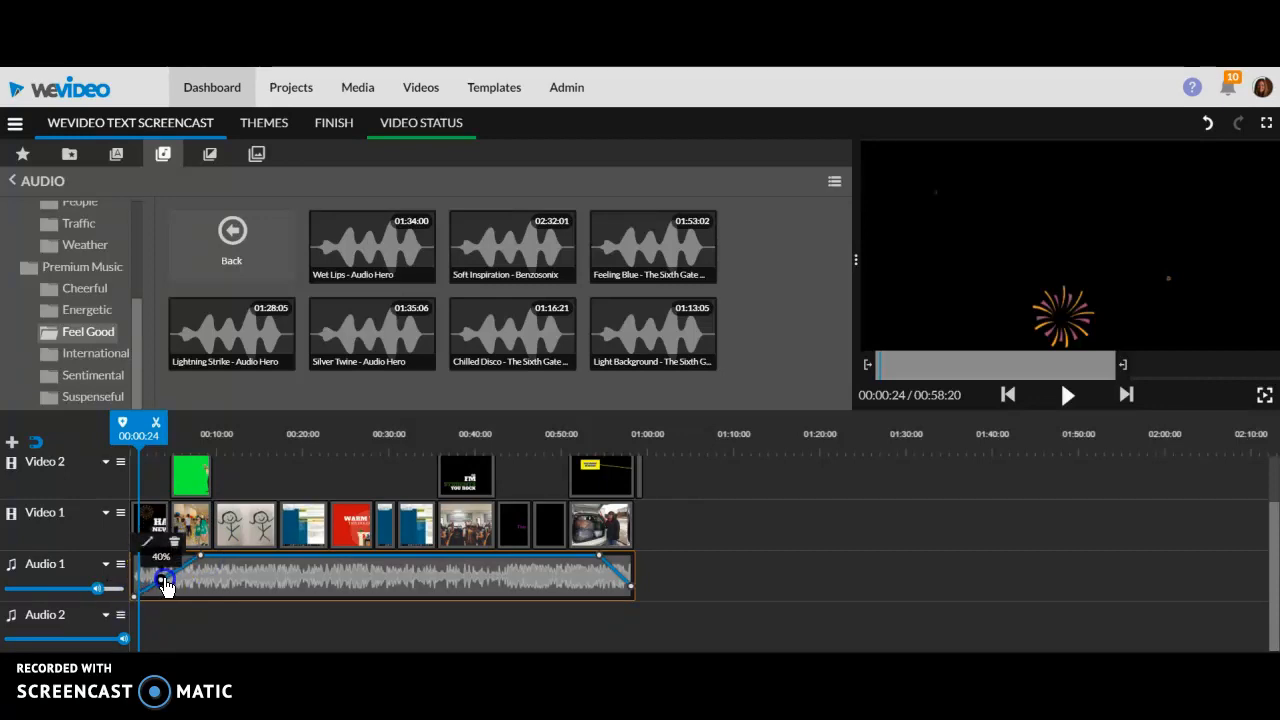
Play the video from the beginning to check the fade-in, and lower the Audio 1 track volume to a quiet background level
drag(143, 440, 130, 432)
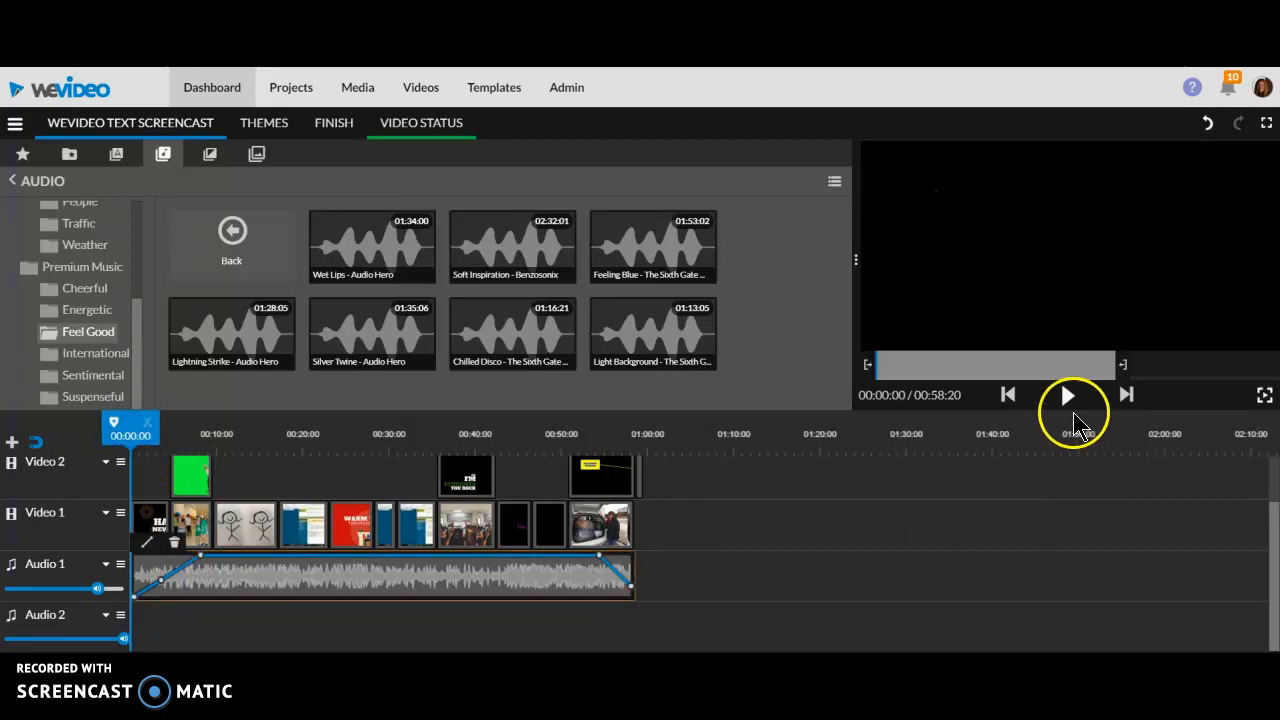
click(1067, 398)
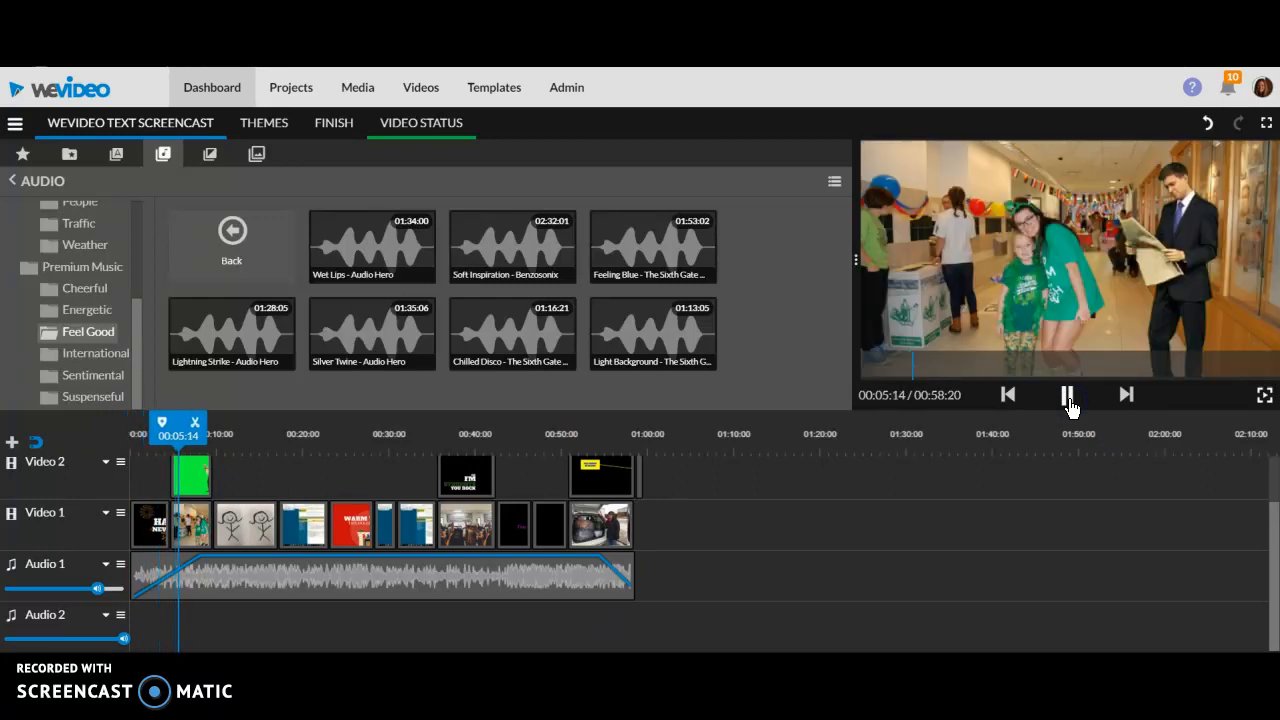
click(1067, 398)
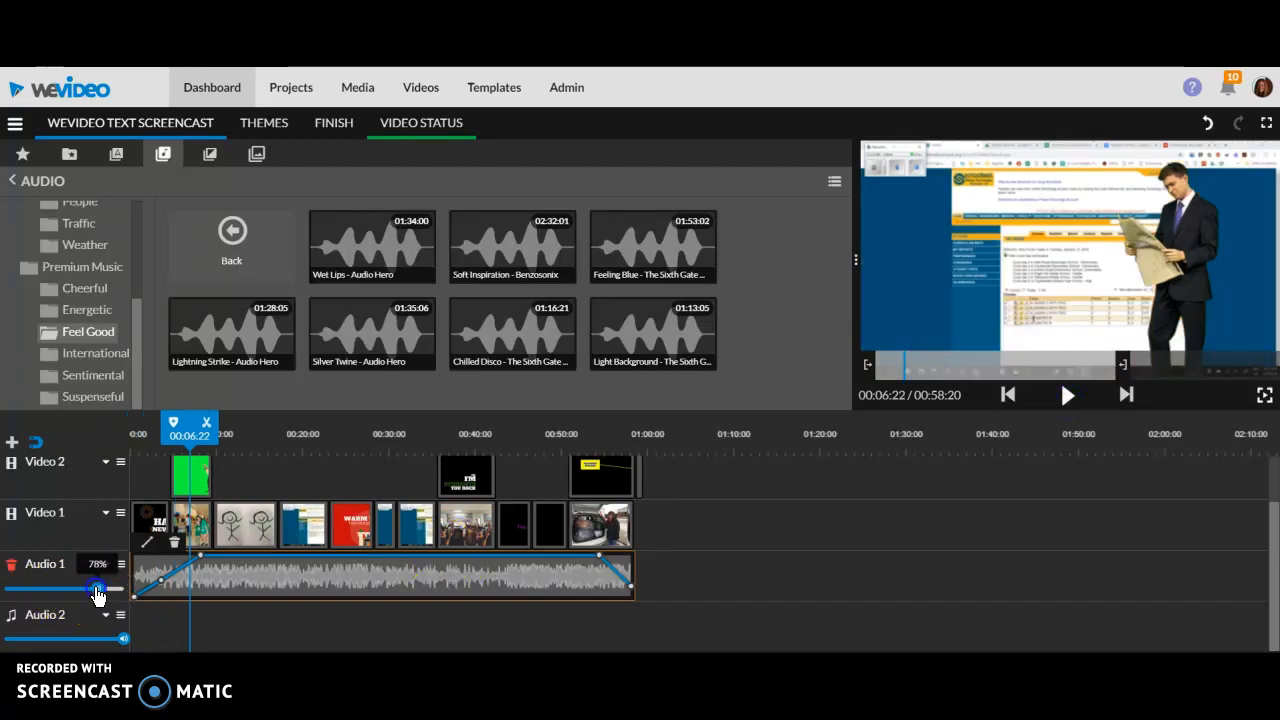
drag(86, 596, 32, 594)
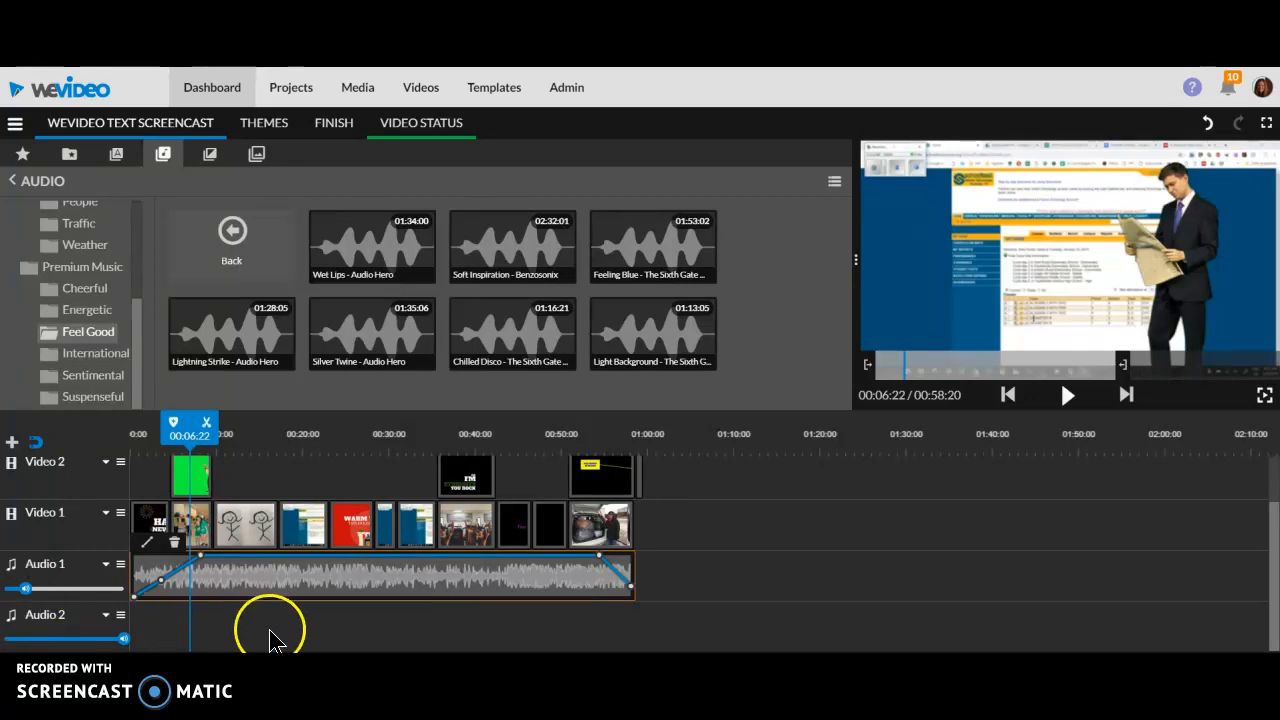
Delete the empty Audio 2 track and save the project
click(12, 625)
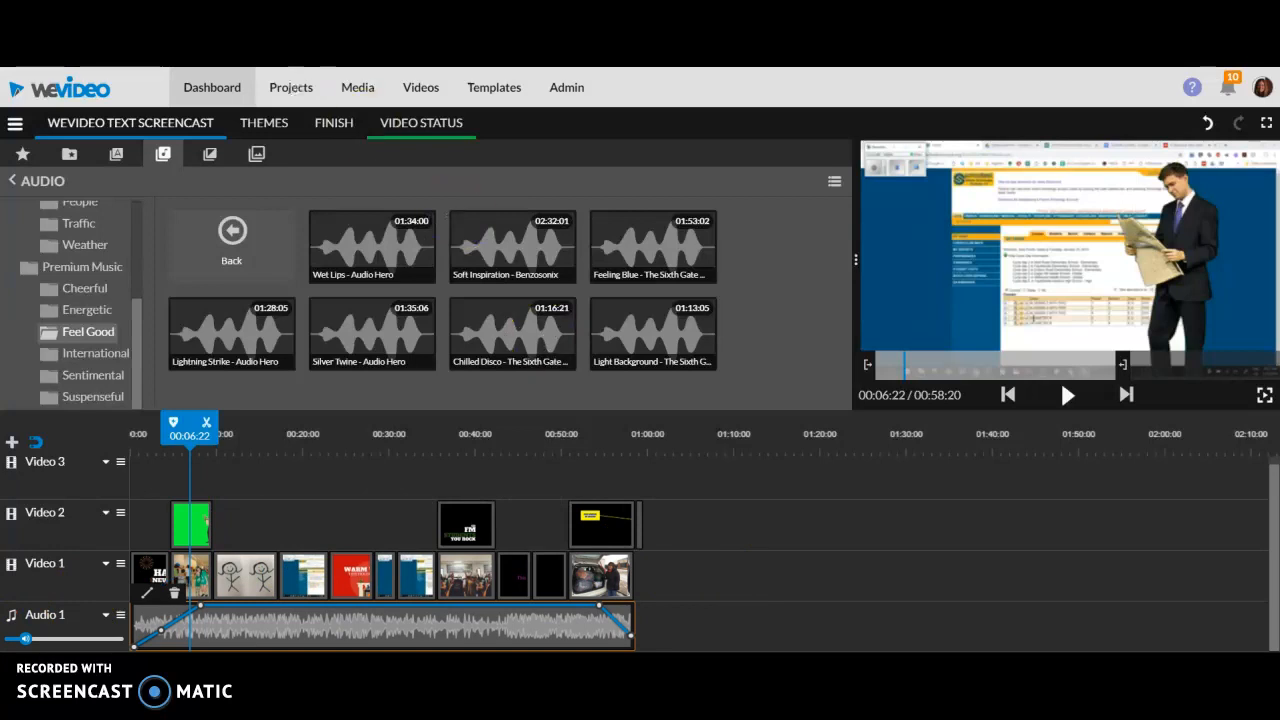
click(15, 124)
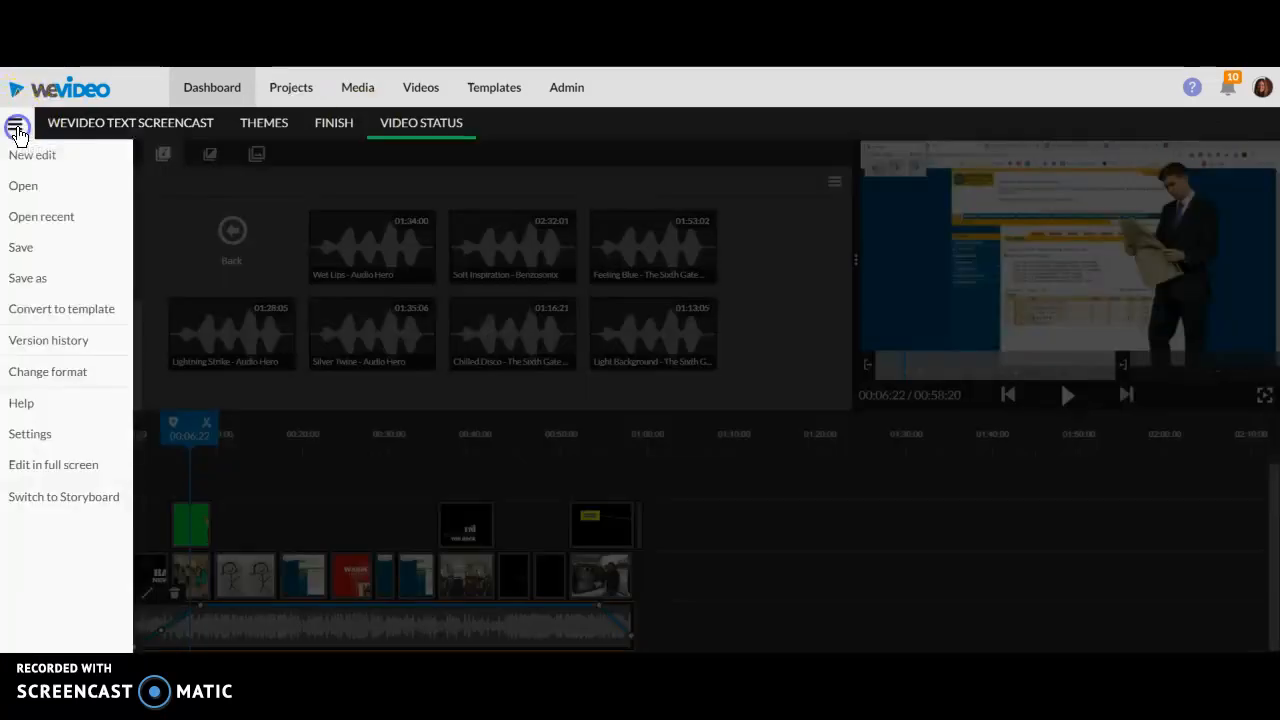
click(29, 252)
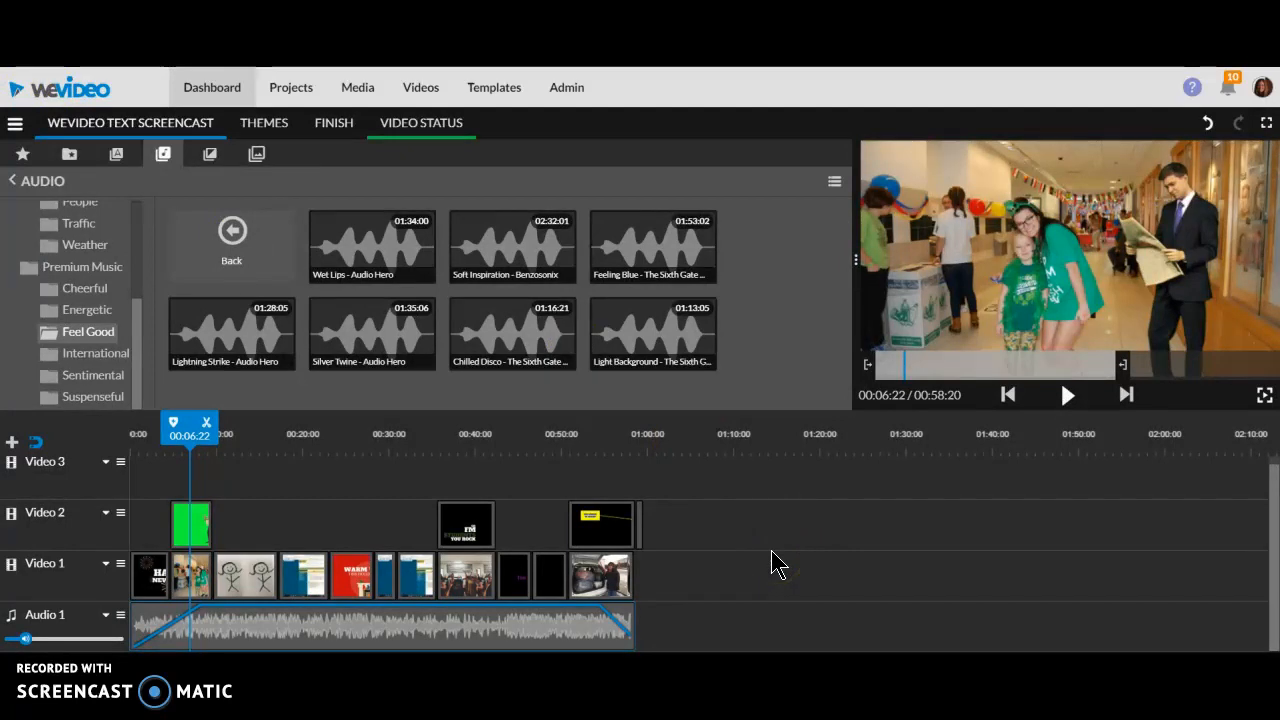
Add another audio track to the saved project, keeping the default title
click(12, 441)
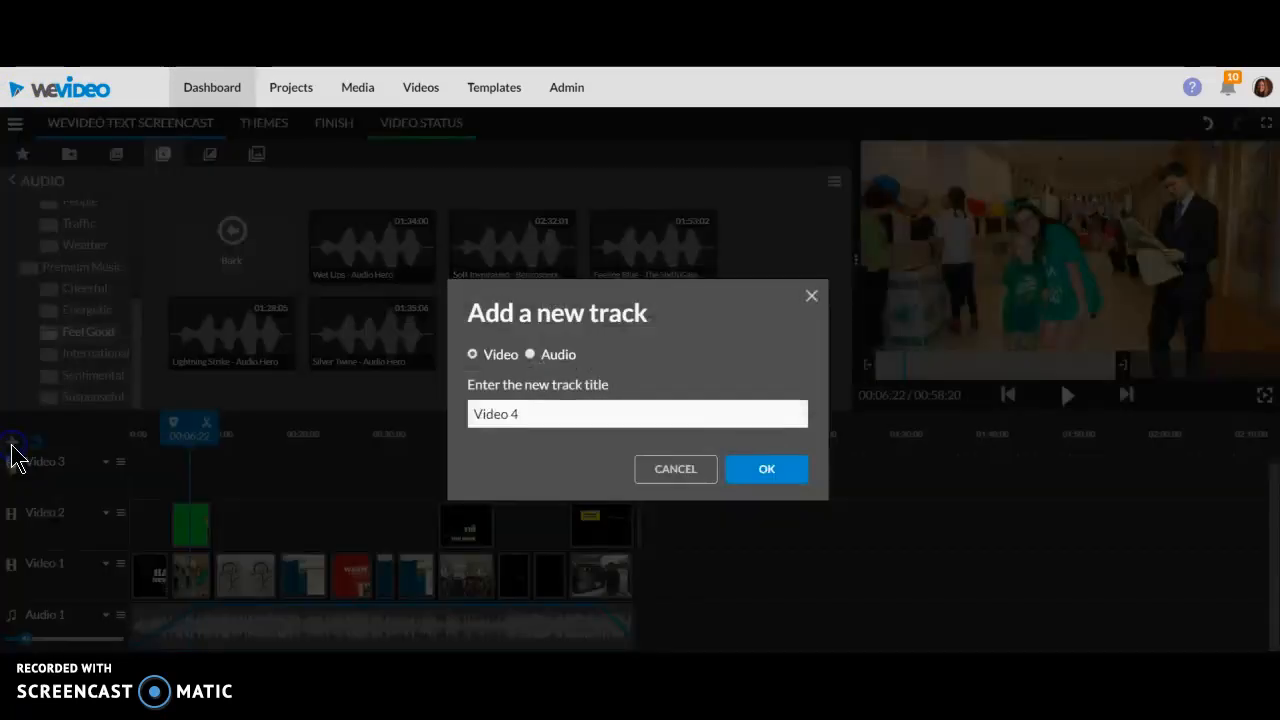
click(531, 356)
click(789, 478)
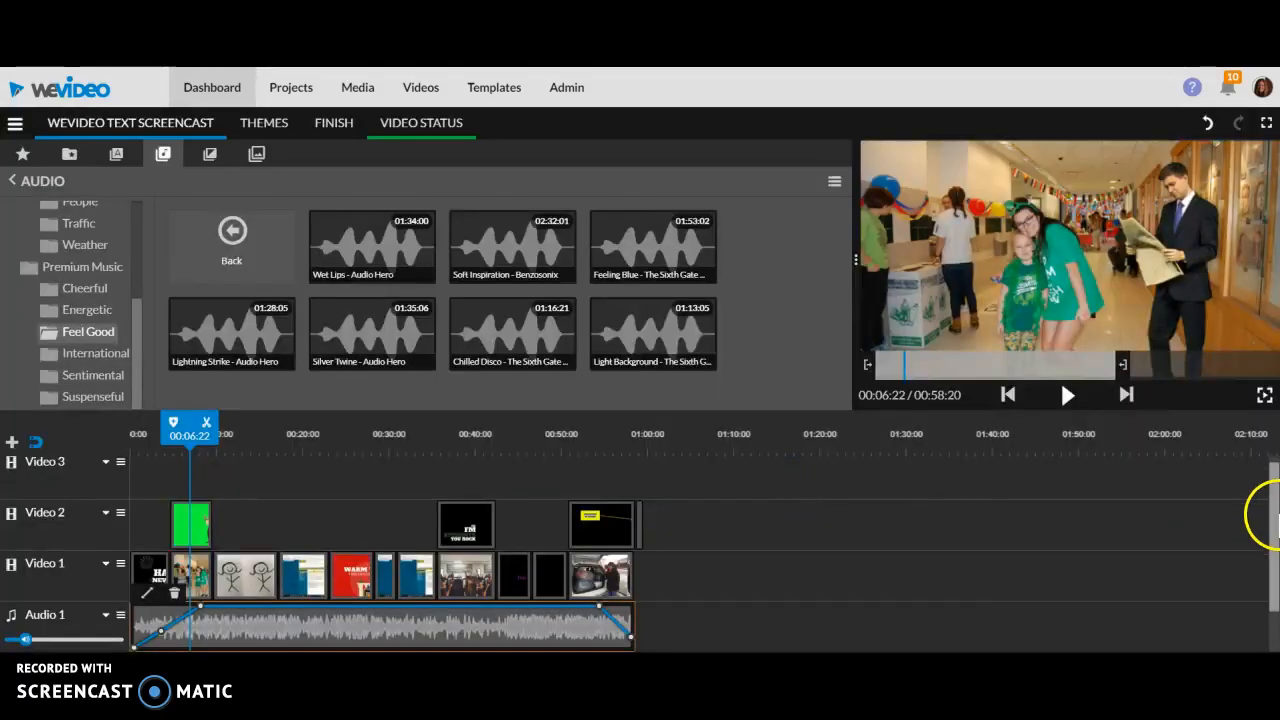
Add the Blizzard sound from the Weather audio folder to the Audio 2 track at 00:42:12
drag(1270, 508, 1274, 578)
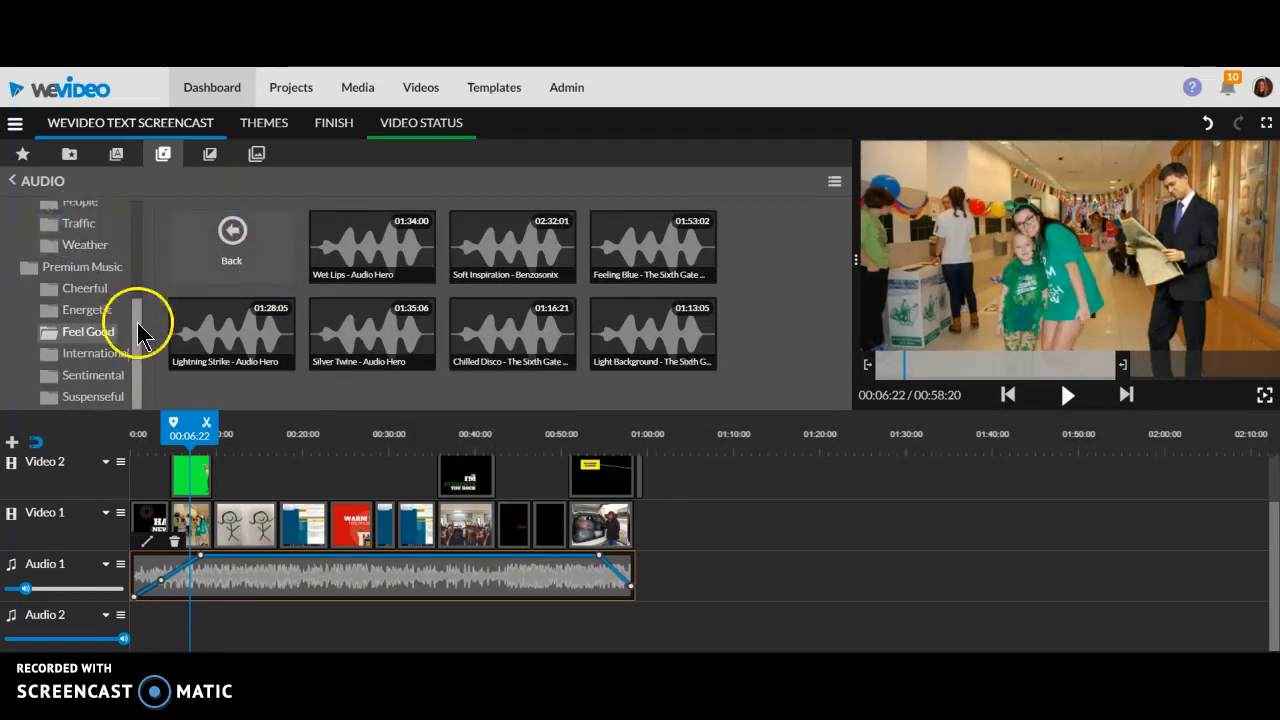
drag(137, 348, 137, 292)
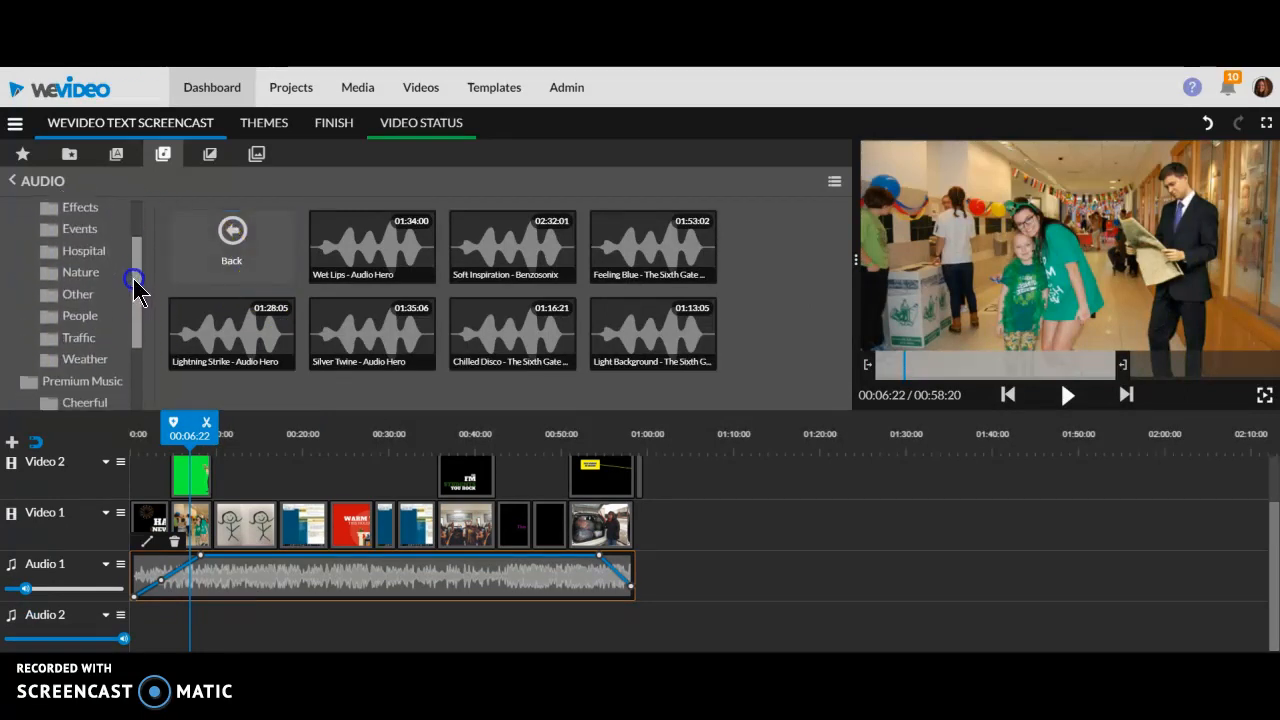
click(50, 362)
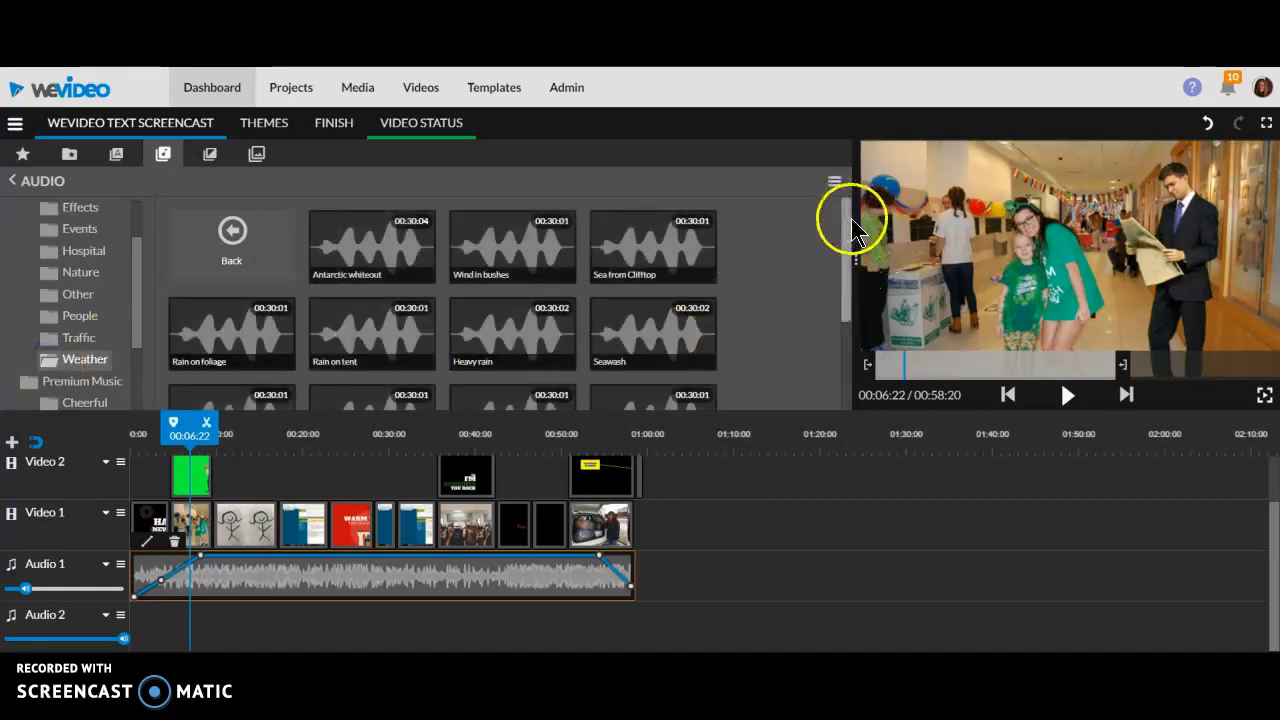
drag(852, 228, 849, 296)
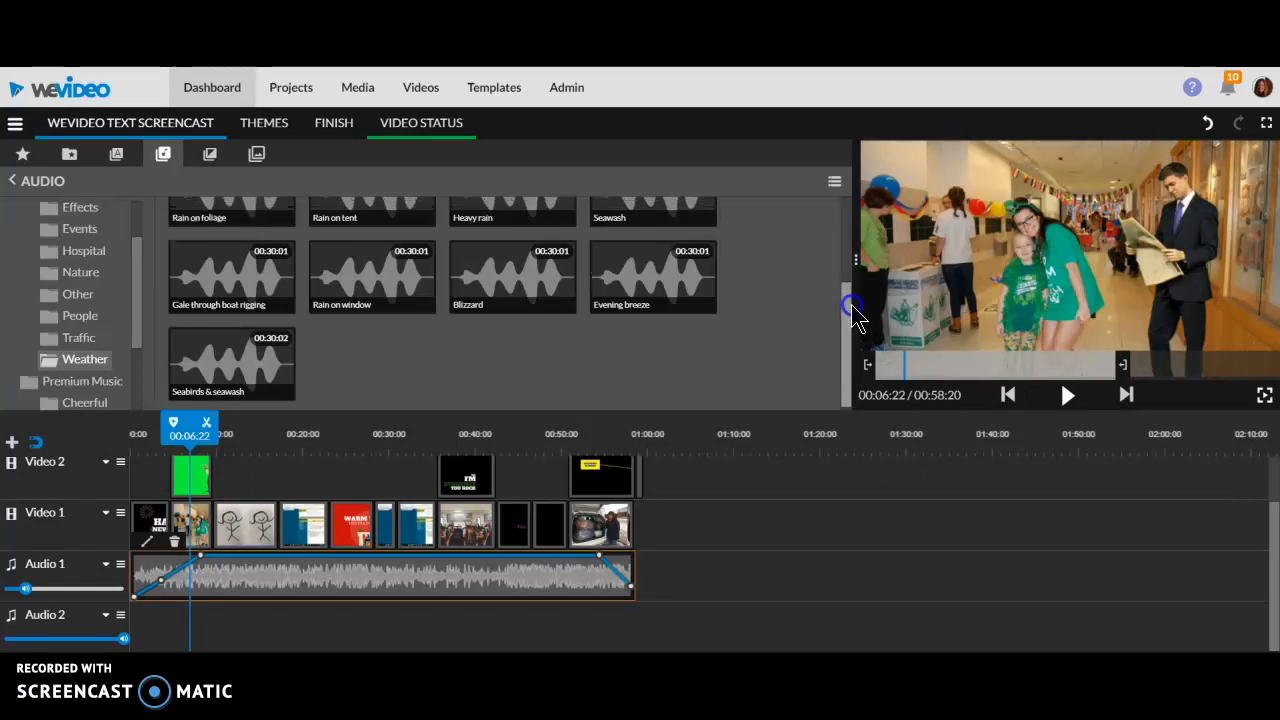
click(496, 273)
drag(491, 274, 516, 620)
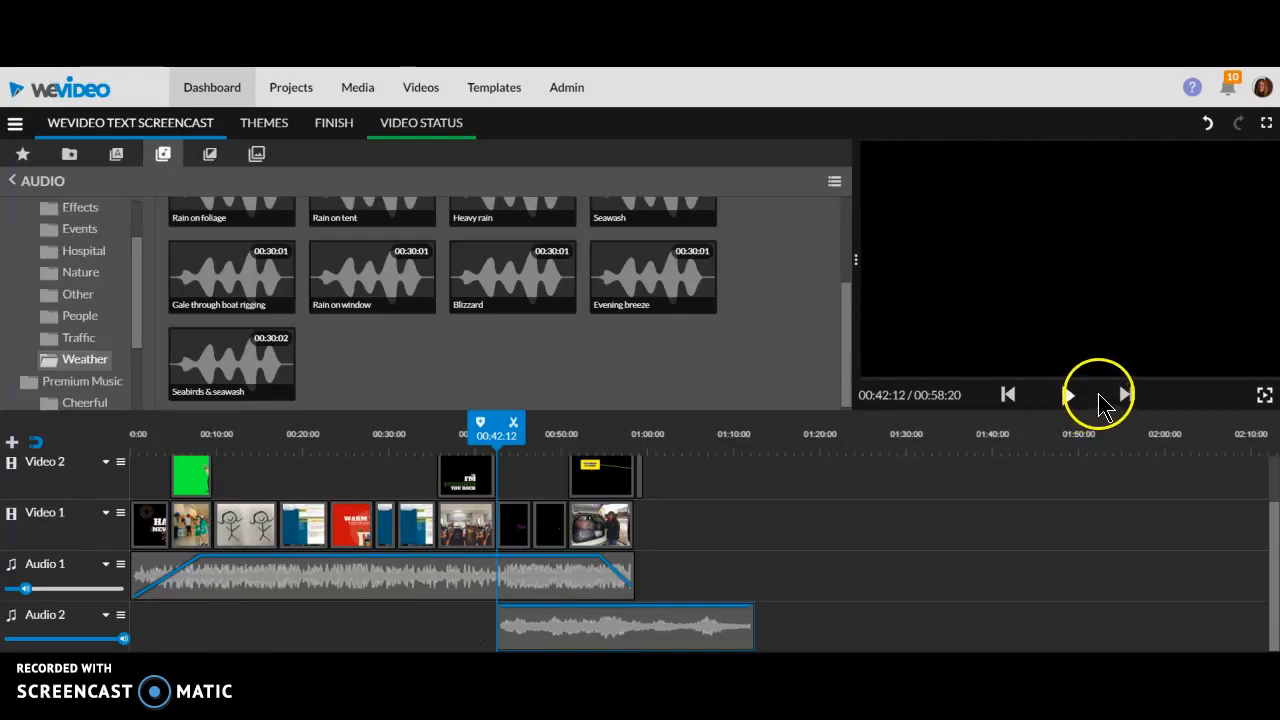
Play the Blizzard sound under the music, move it past the video's end to about 01:00:00, and listen to it alone
click(1066, 397)
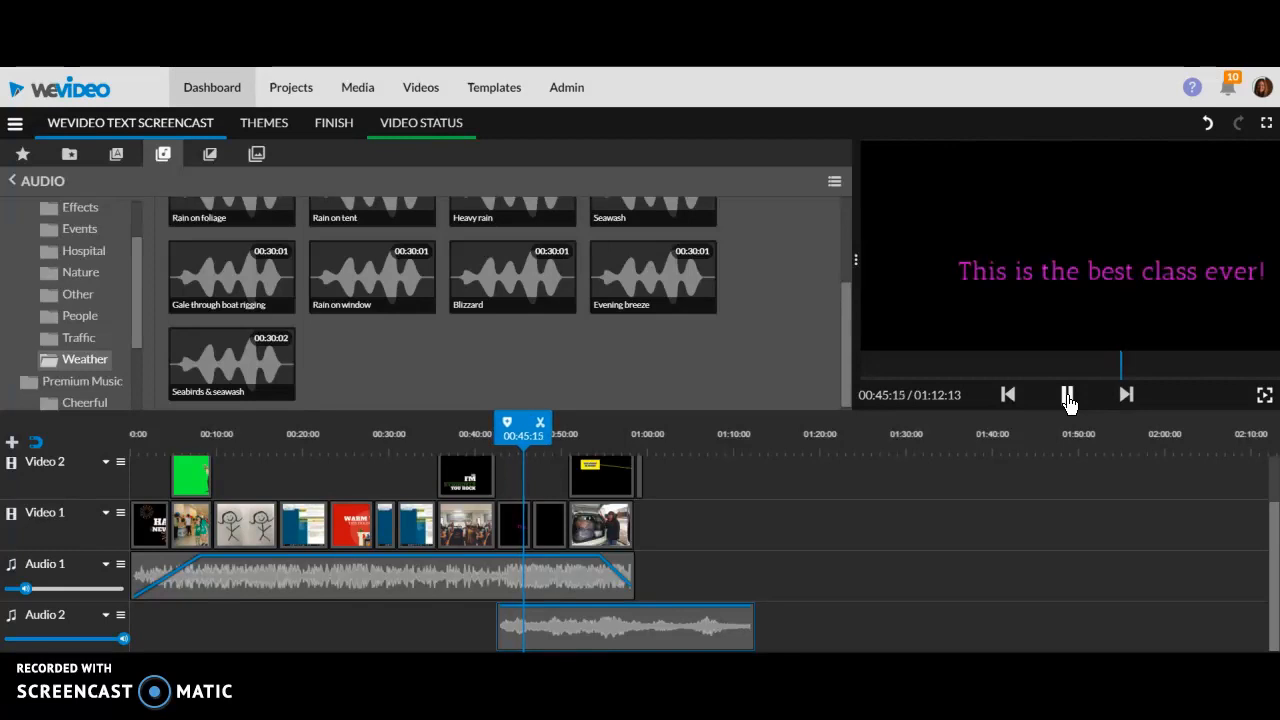
click(1067, 397)
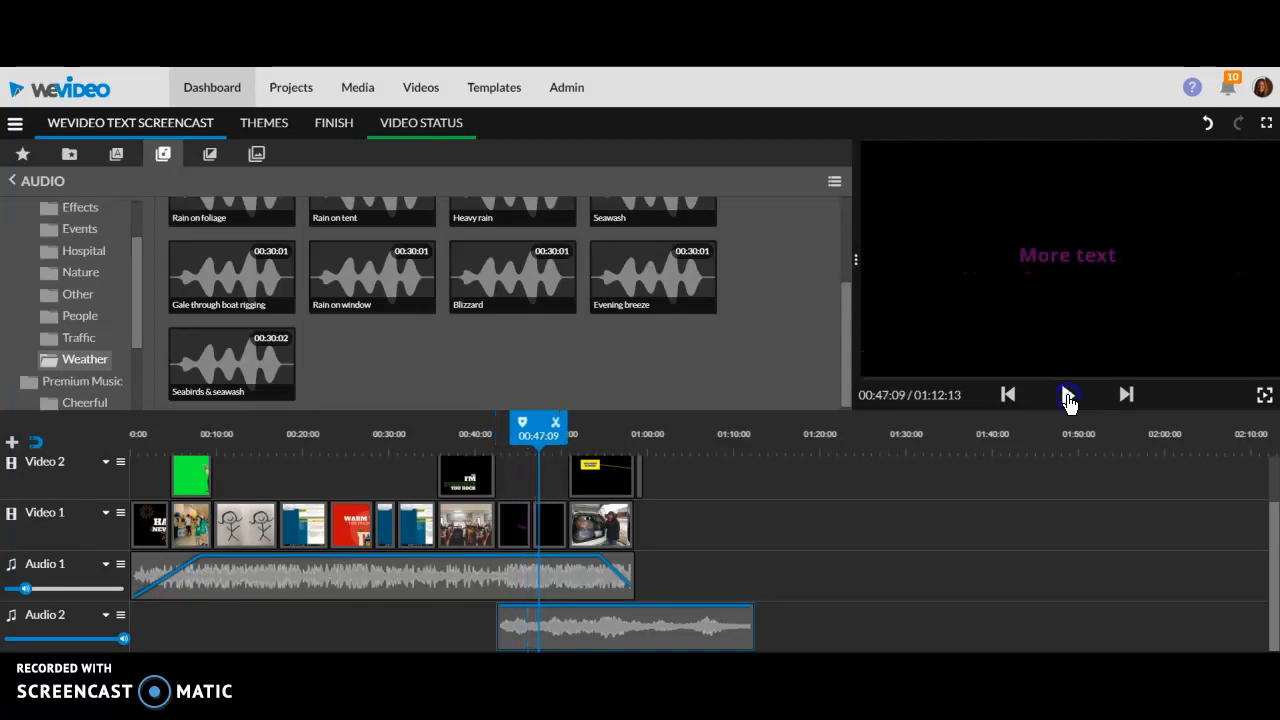
drag(624, 625, 776, 615)
click(1067, 397)
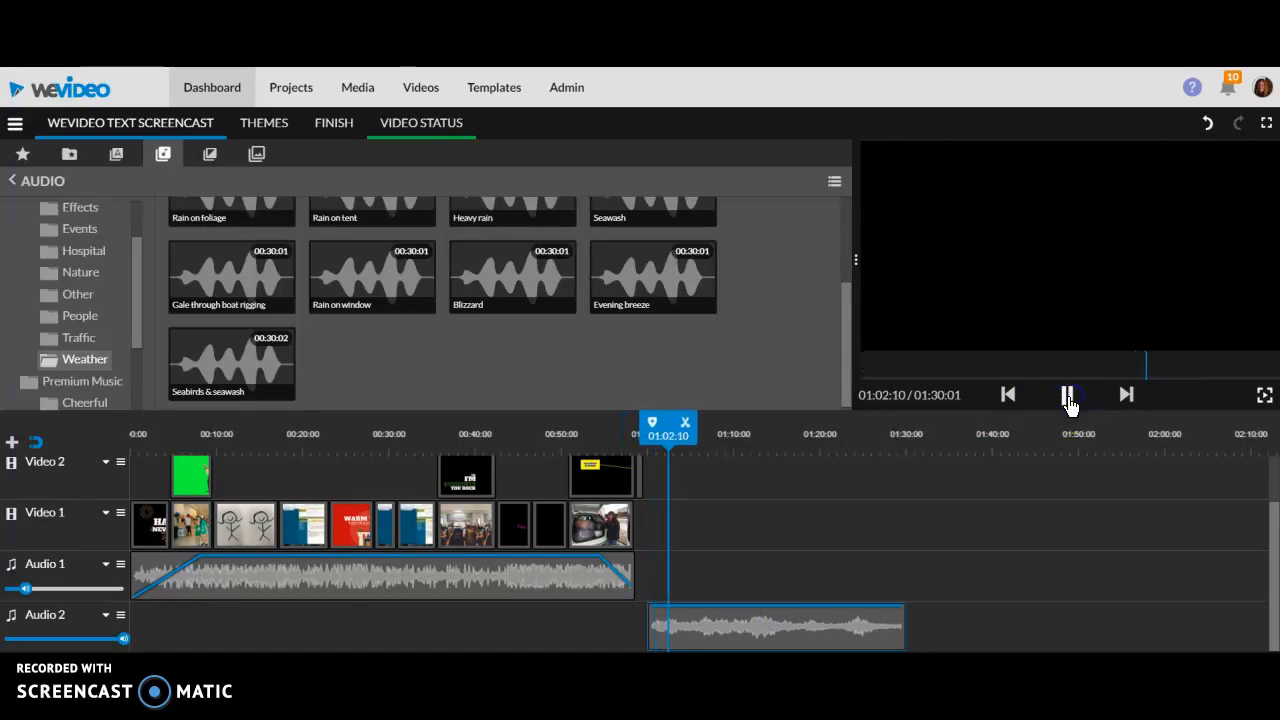
click(1067, 397)
Split the Blizzard clip in the Audio 2 track at 01:05:12 and again at 01:17:06
click(777, 643)
drag(658, 426, 689, 424)
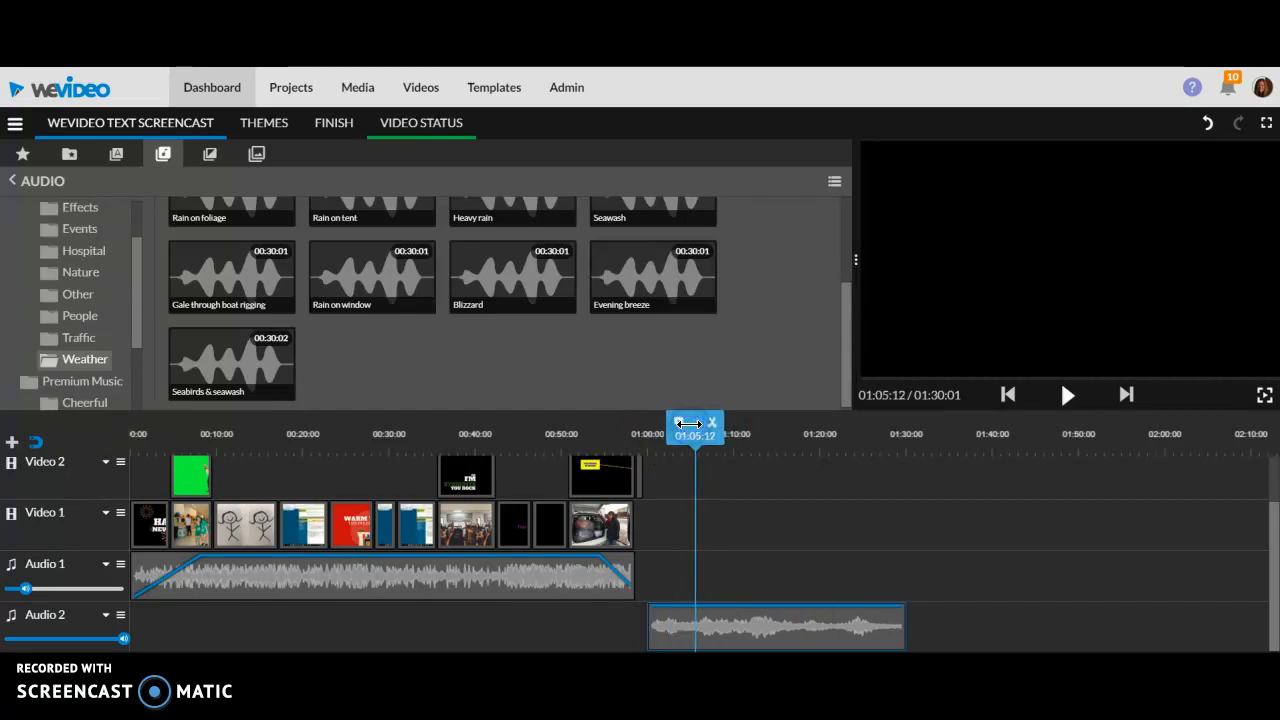
click(712, 424)
drag(691, 425, 790, 433)
click(813, 422)
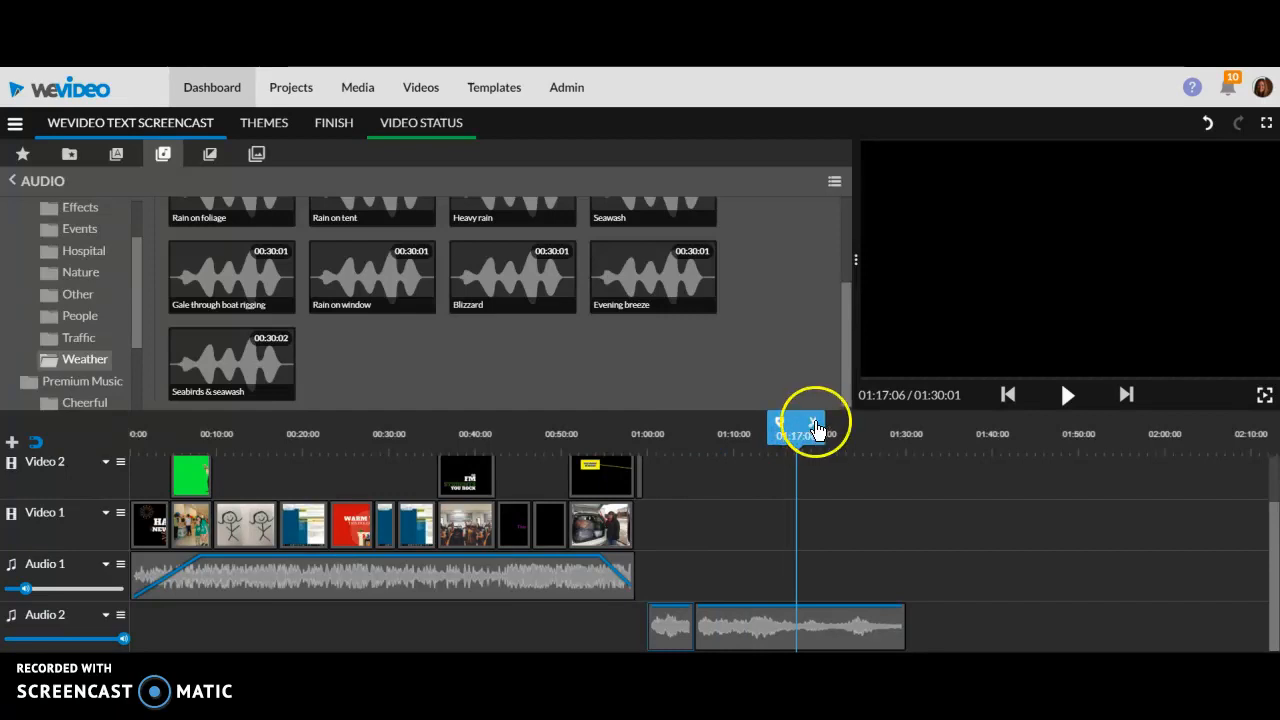
Delete the last and first pieces of the split Blizzard clip, keeping only the middle piece
drag(855, 635, 907, 635)
click(894, 598)
click(683, 631)
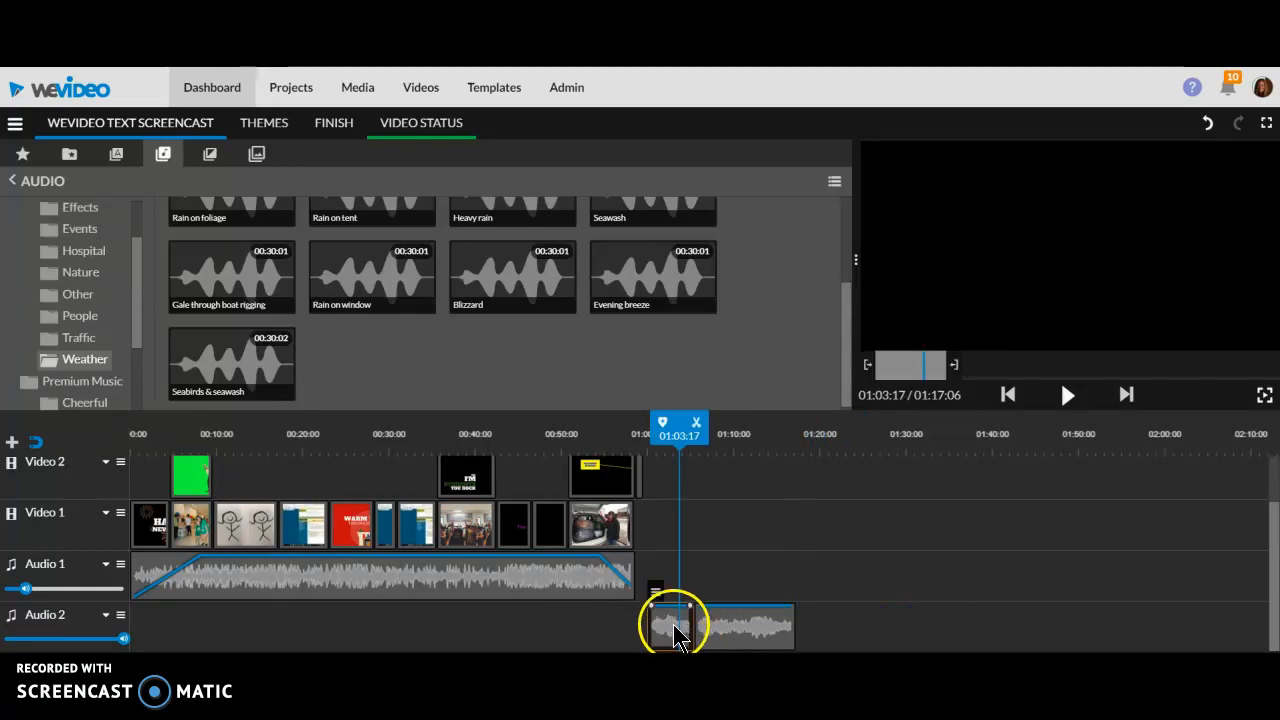
click(871, 556)
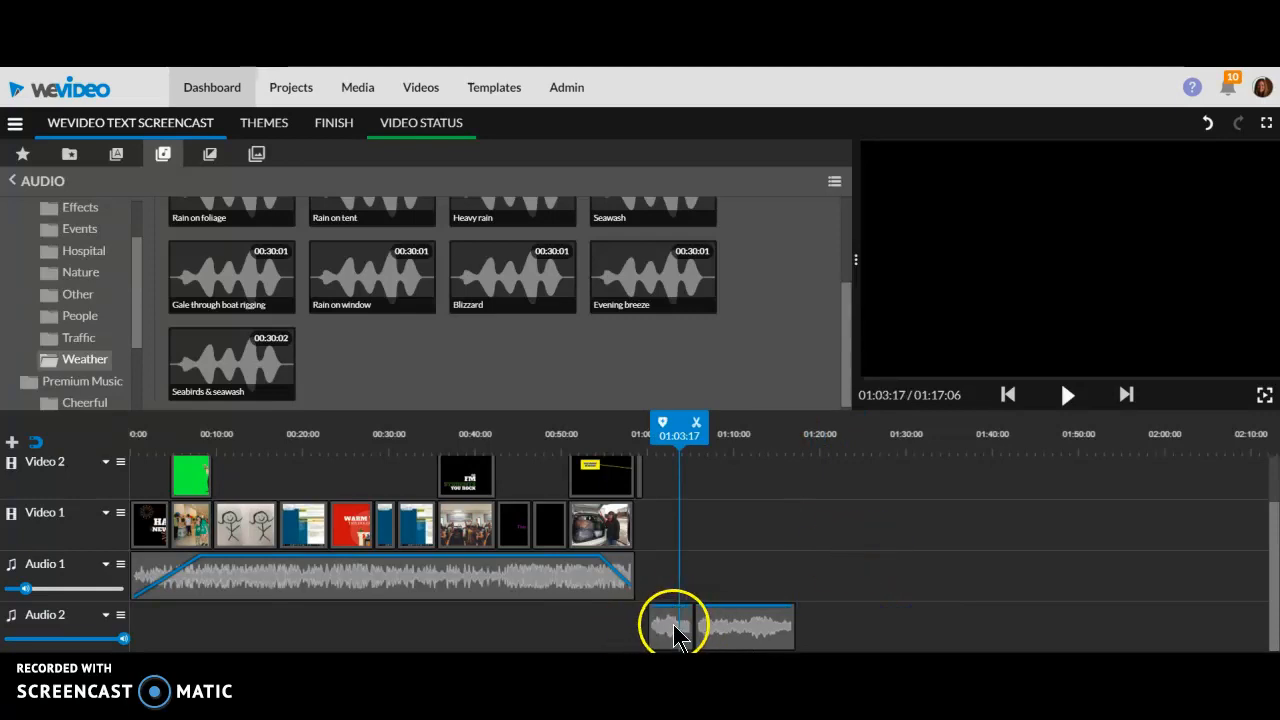
click(676, 632)
drag(737, 623, 853, 621)
click(662, 634)
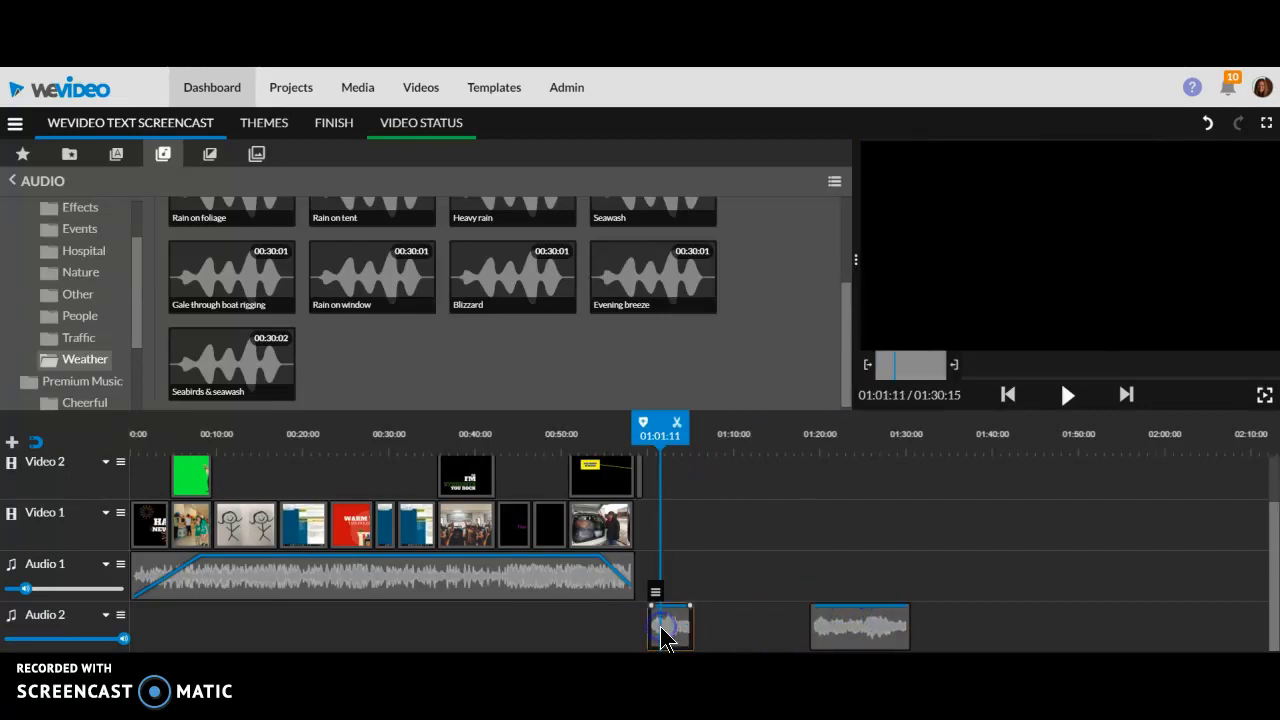
drag(677, 616, 738, 583)
key(Delete)
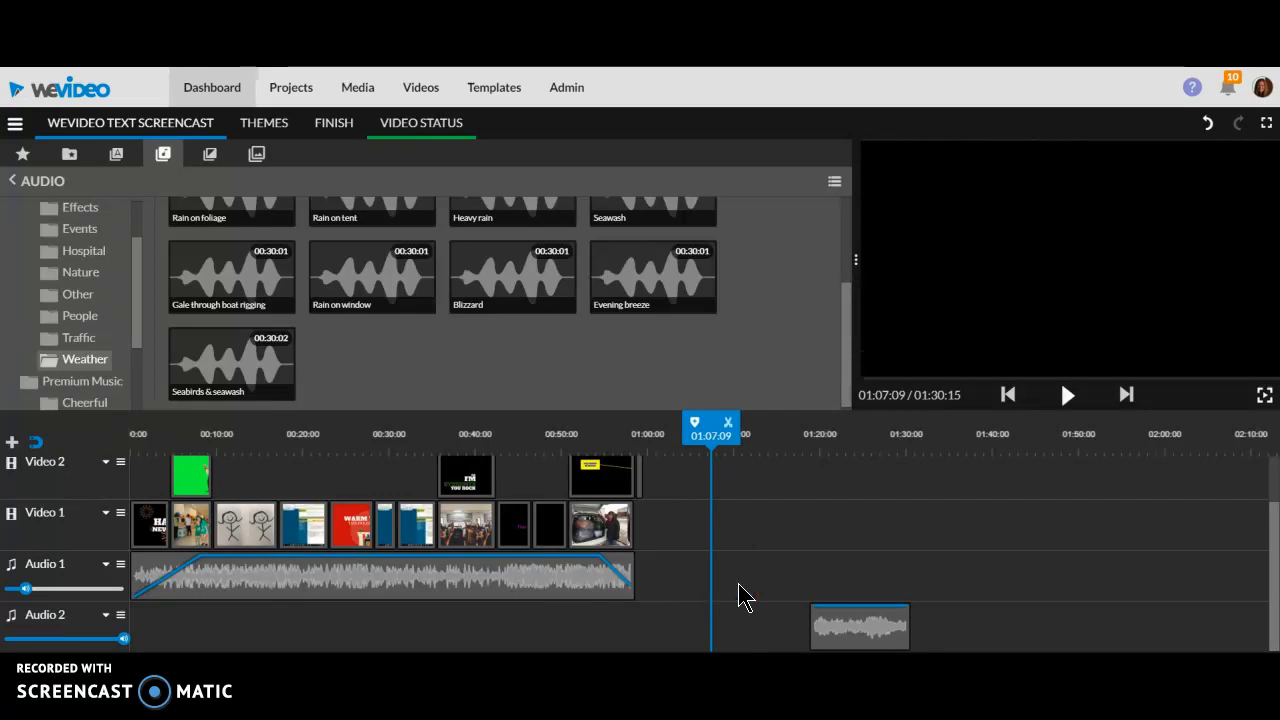
Move the remaining Blizzard piece under the stick-figure clip, starting at about 00:09:16, and set the Audio 2 track volume to 64%
drag(866, 638, 276, 628)
drag(216, 424, 205, 427)
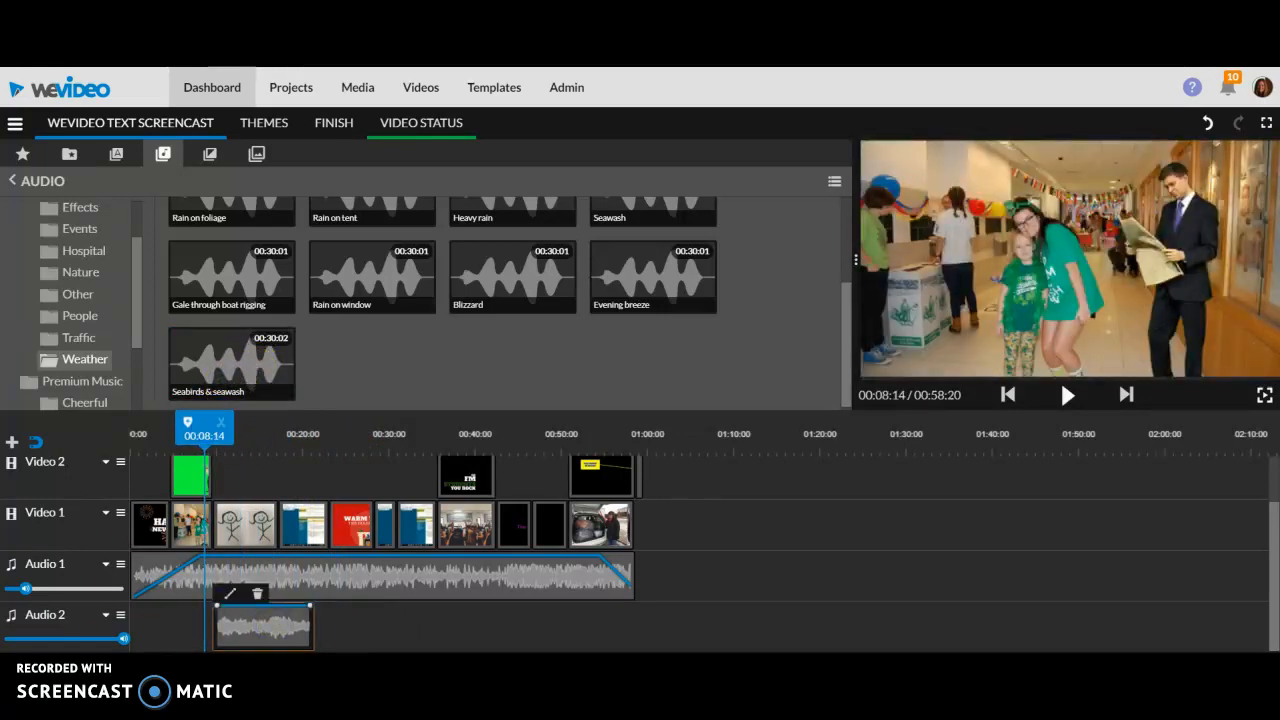
drag(101, 640, 67, 639)
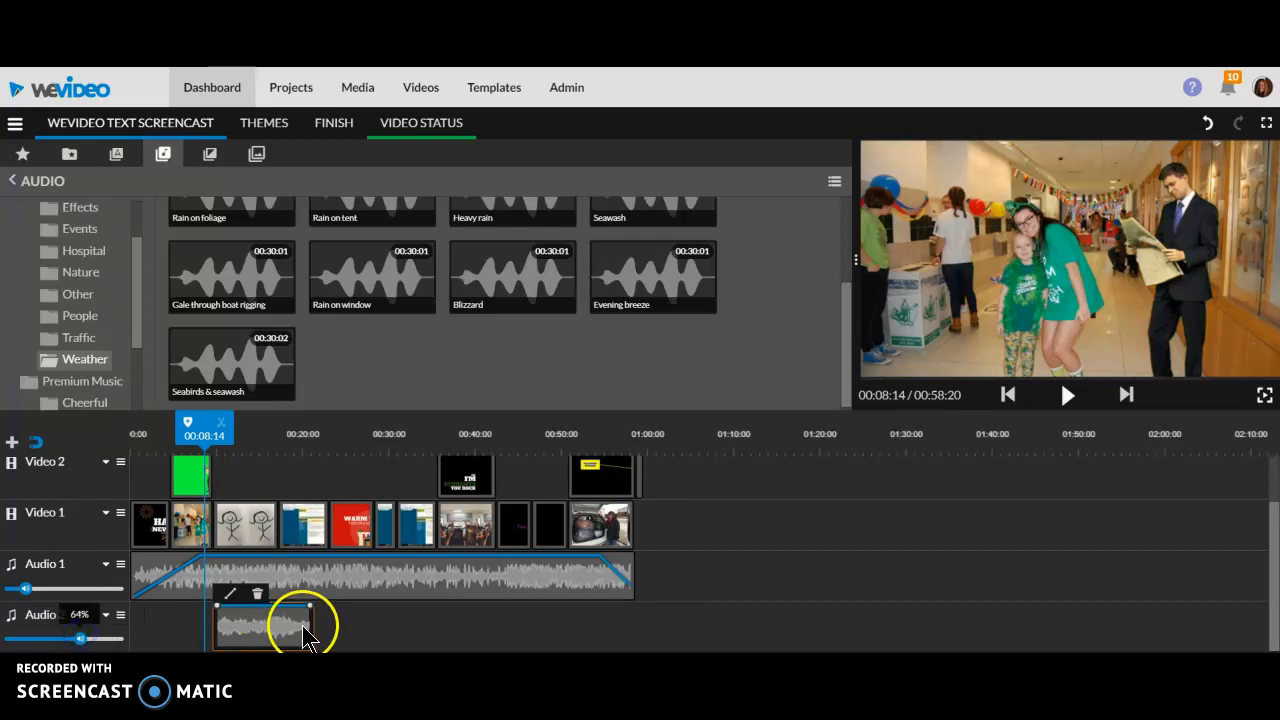
mouse_move(274, 614)
mouse_down()
mouse_move(497, 623)
mouse_move(270, 632)
mouse_move(298, 627)
mouse_move(280, 627)
mouse_up()
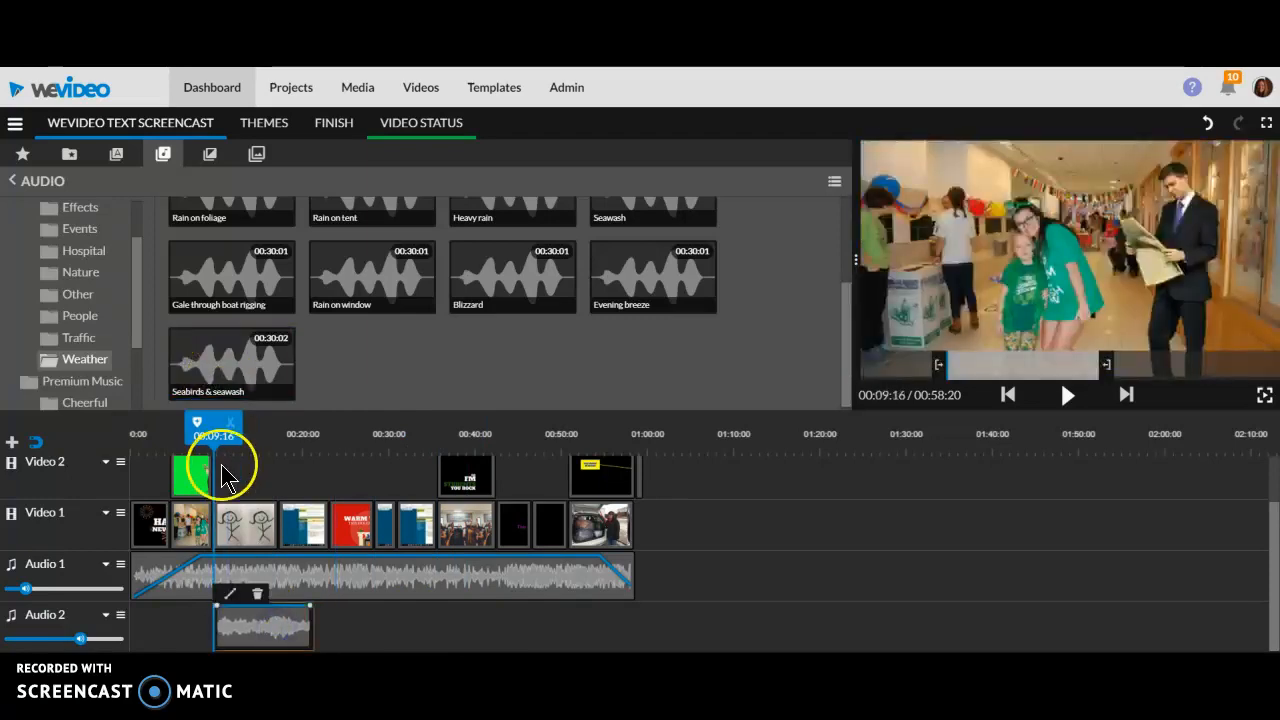
Play the section with the Blizzard sound and lower the Audio 2 track volume to a quiet background level
click(1067, 395)
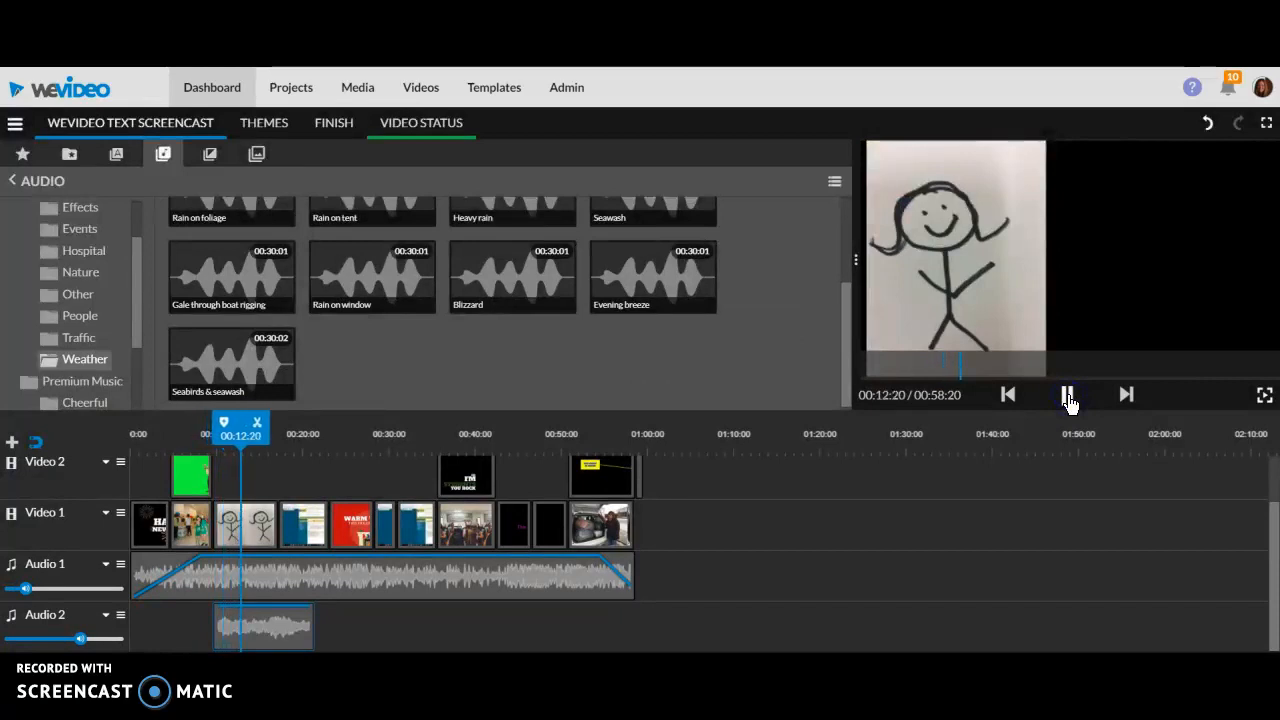
click(1067, 395)
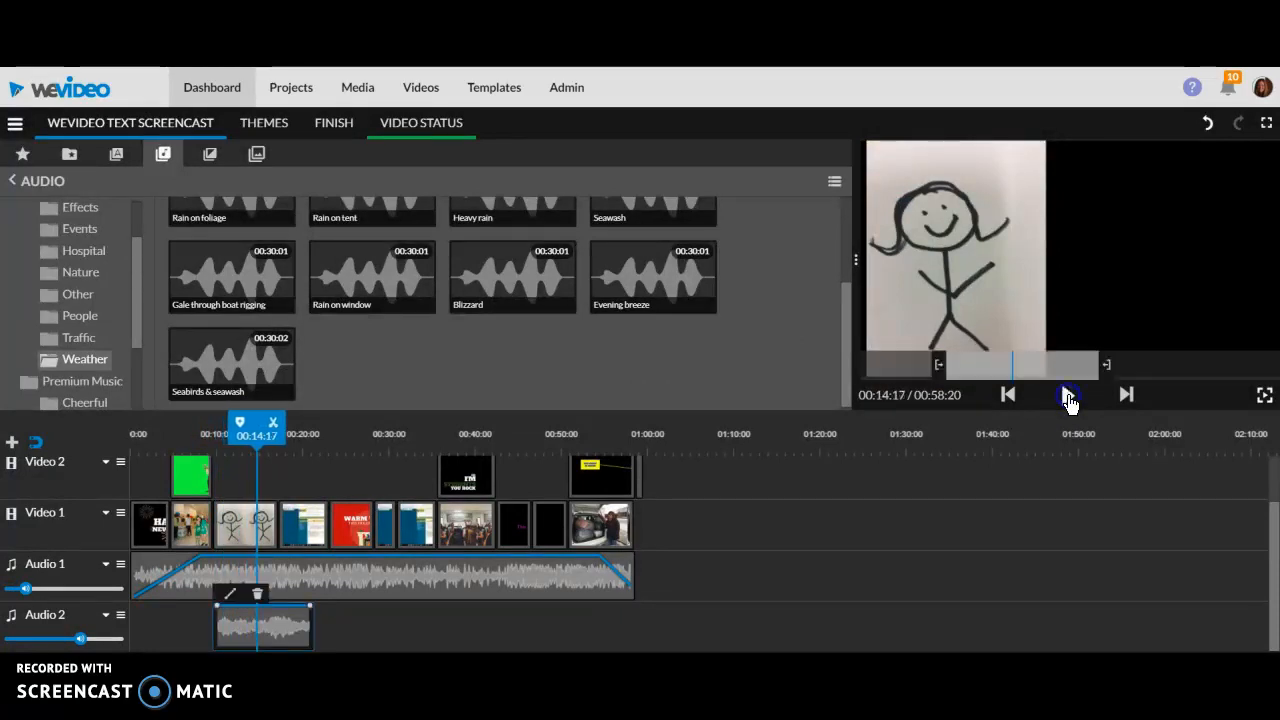
drag(82, 641, 52, 641)
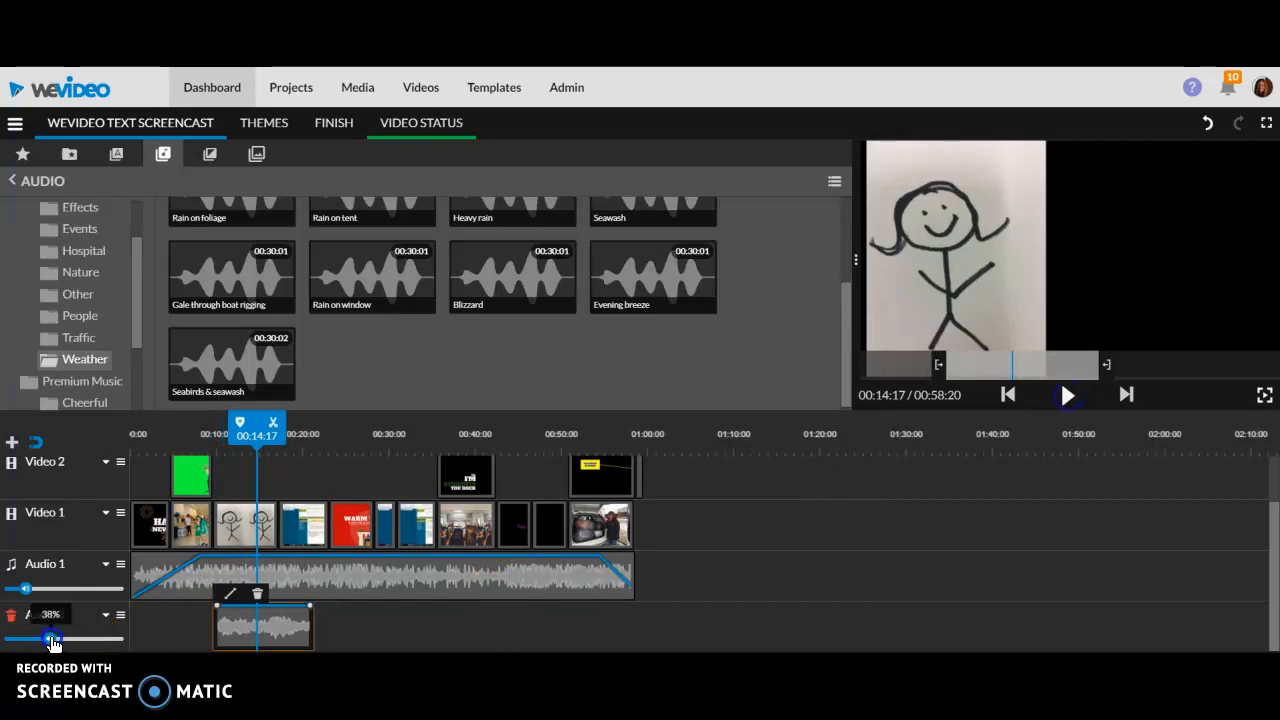
click(1067, 396)
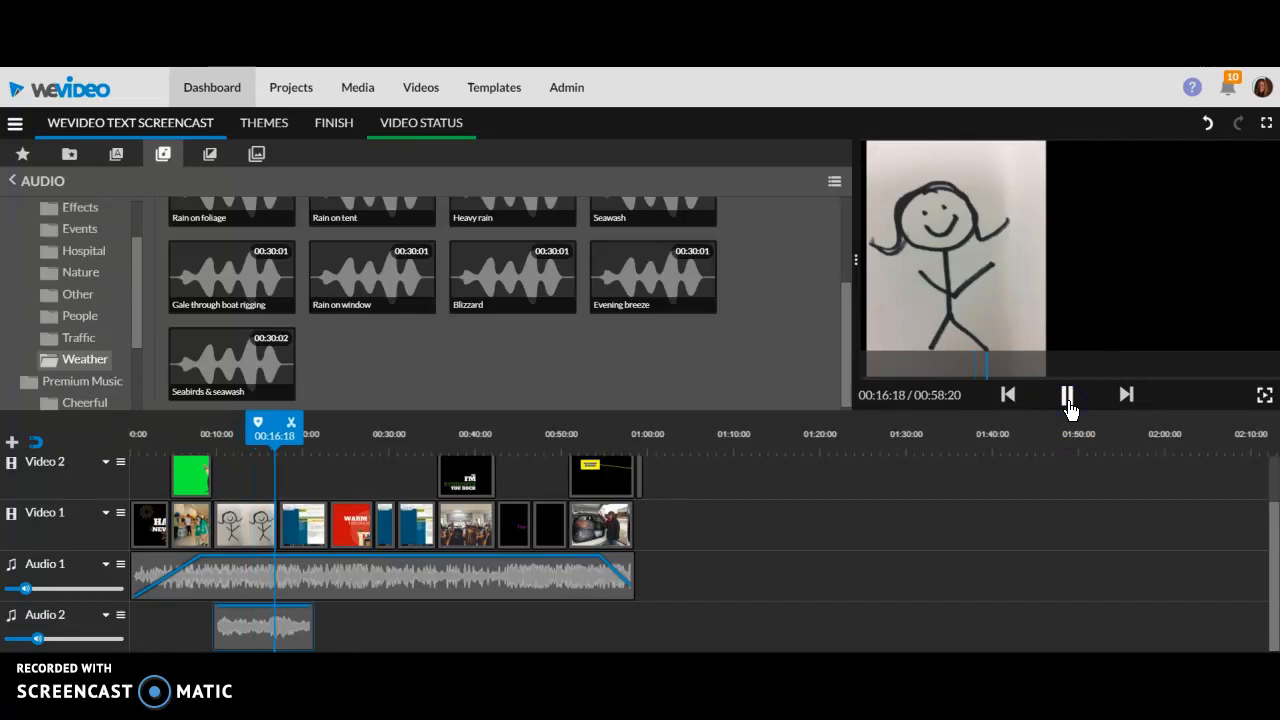
click(1068, 402)
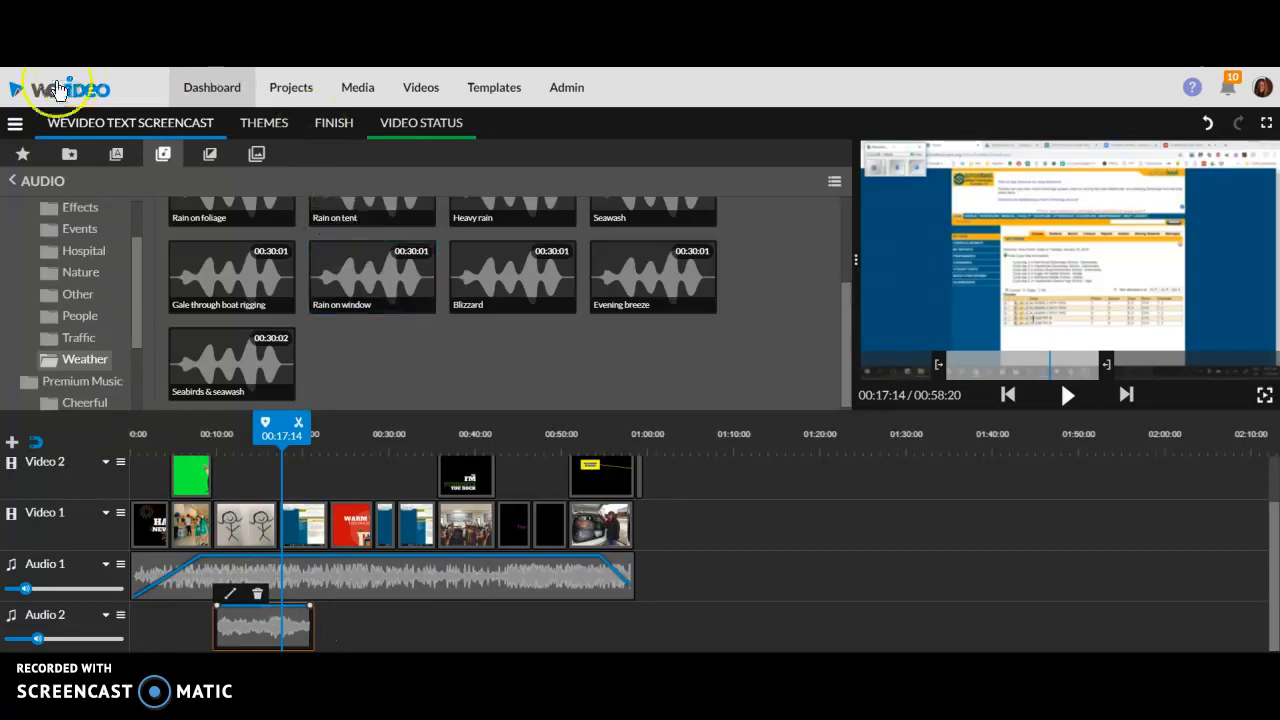
Save the project and return the playhead to the start of the timeline at 00:00:00
click(16, 126)
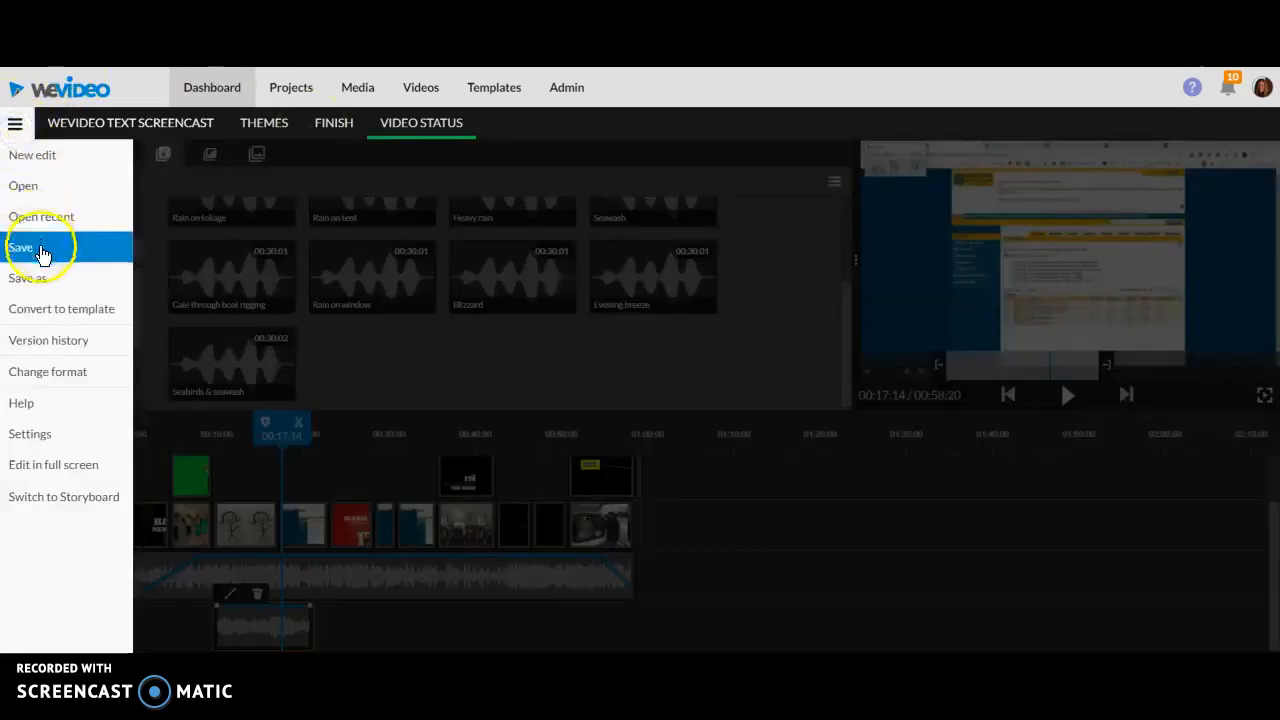
click(42, 248)
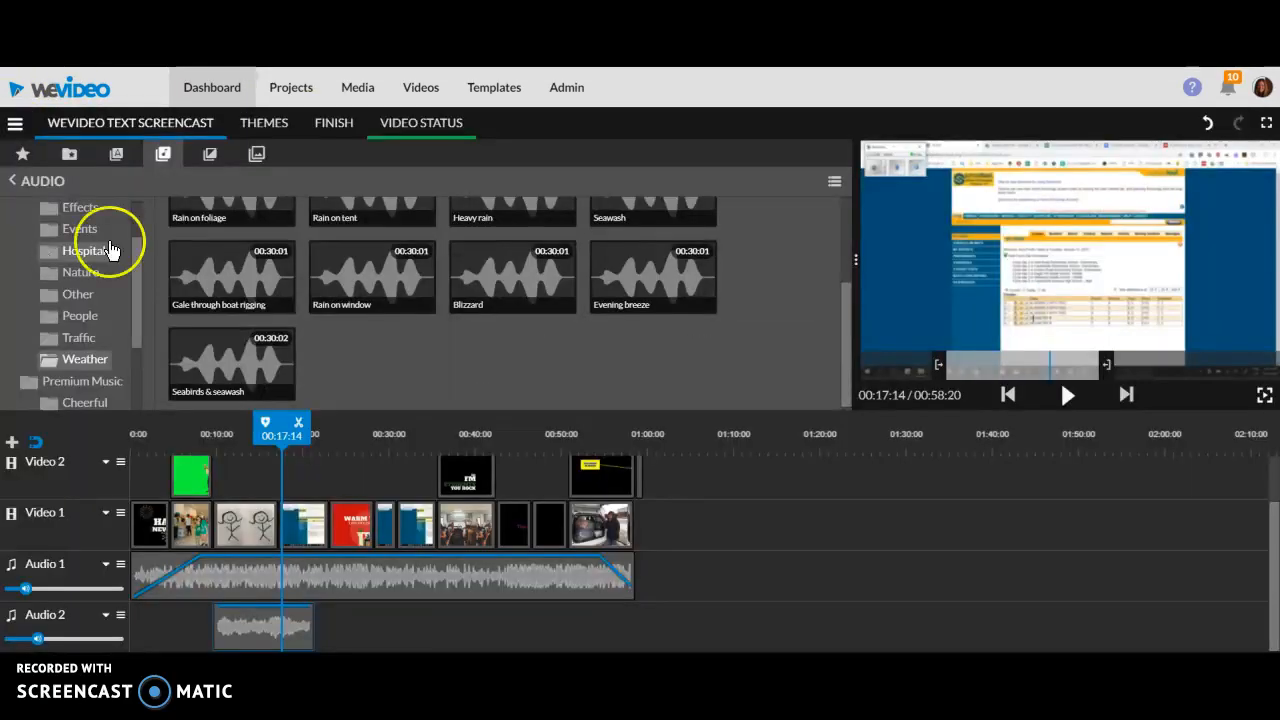
drag(286, 428, 374, 491)
click(372, 468)
drag(374, 430, 133, 428)
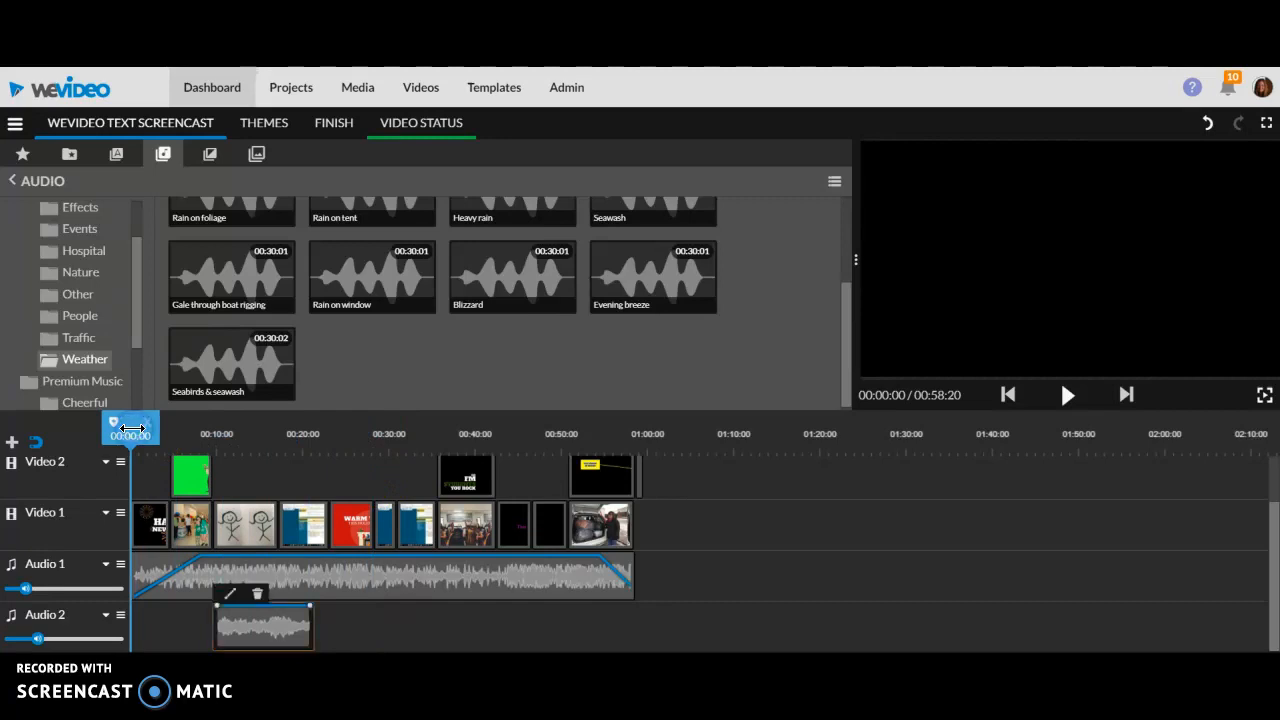
Open the voice recorder and record a voiceover of about 18 seconds with preview on and project audio muted
click(399, 363)
click(168, 154)
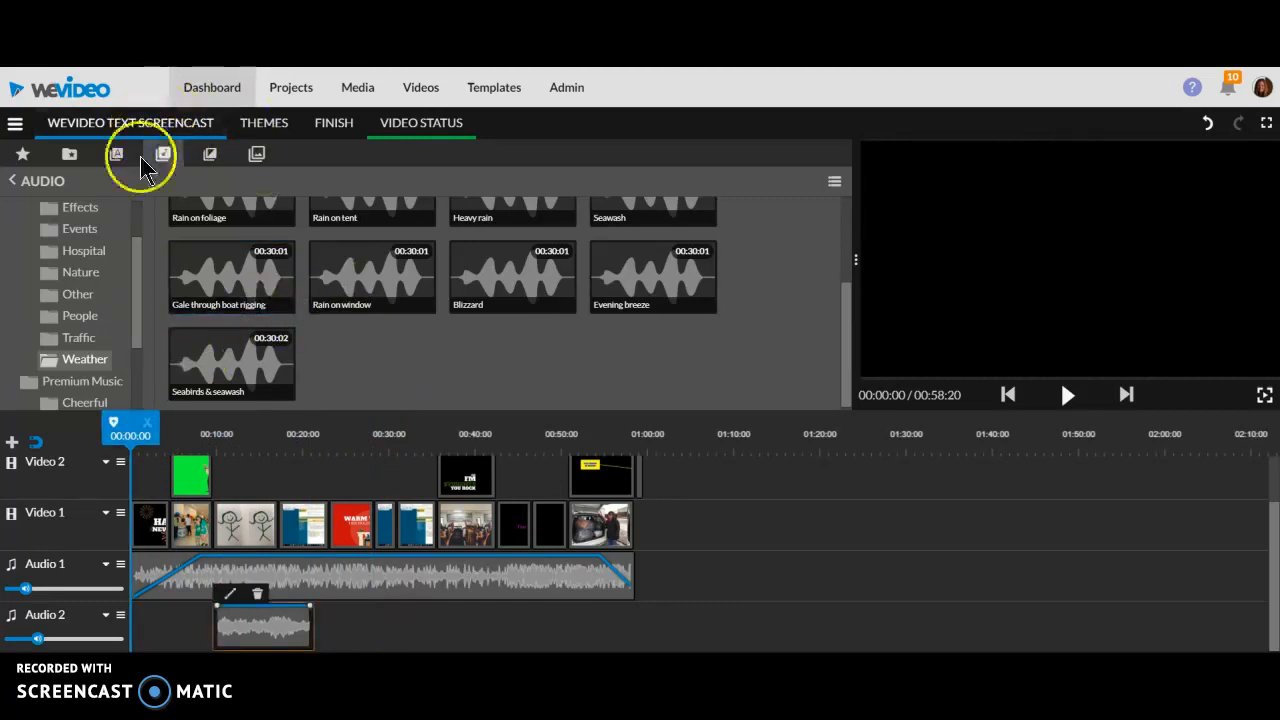
click(69, 157)
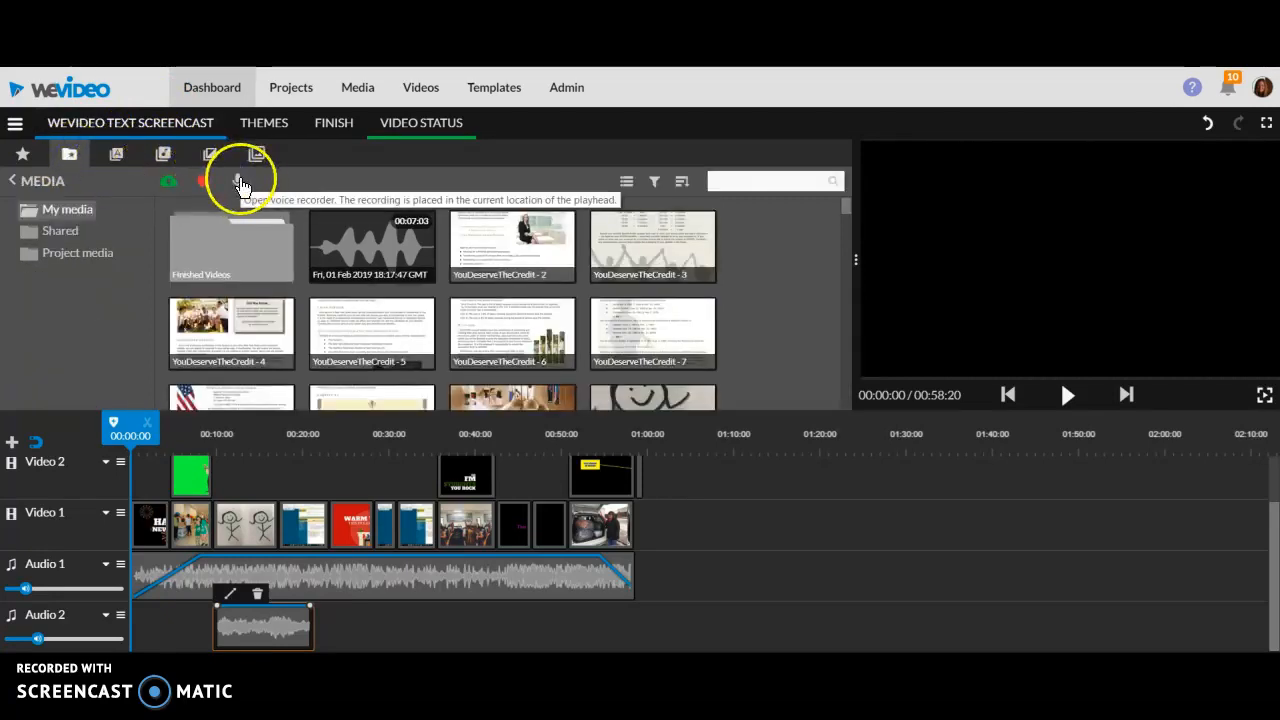
click(240, 184)
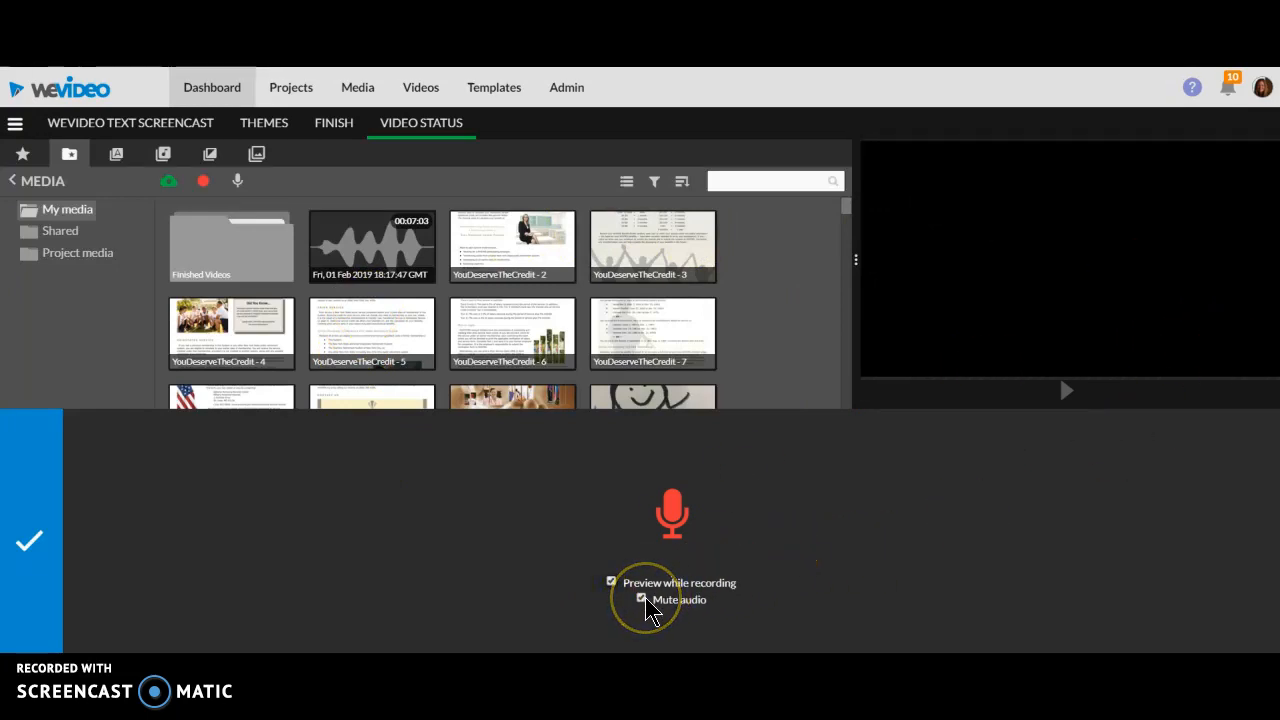
click(679, 515)
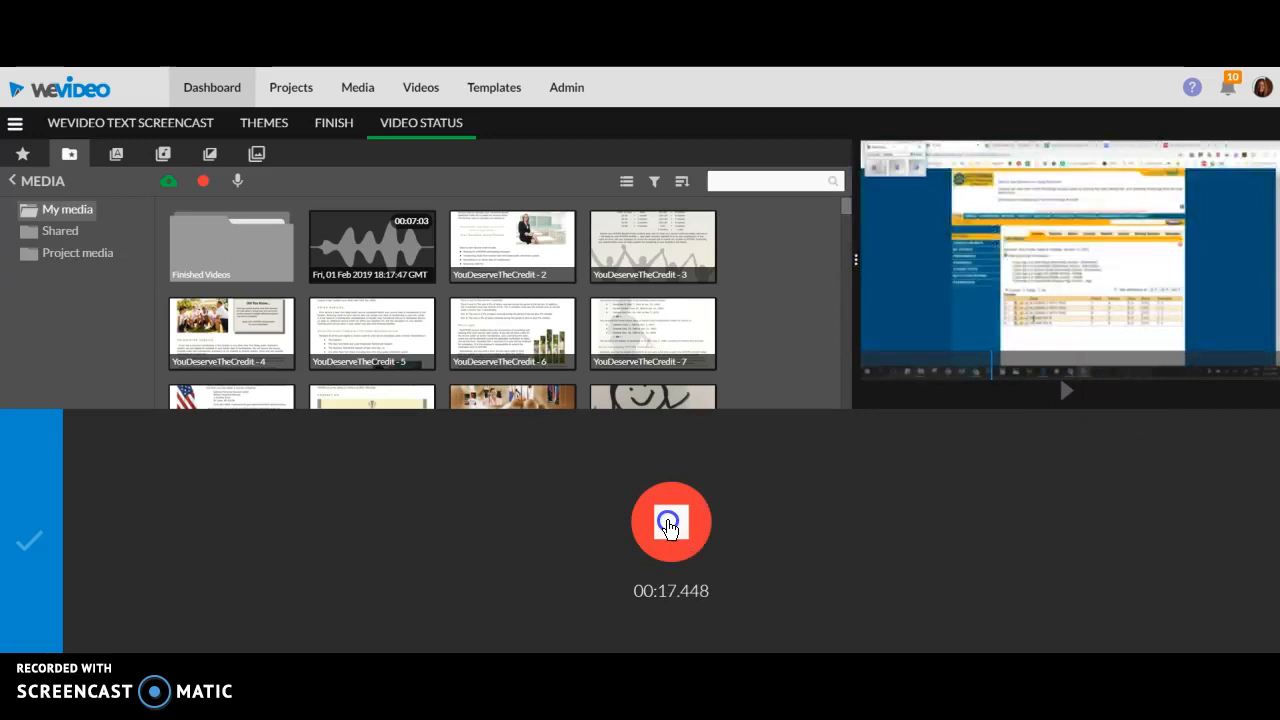
click(671, 520)
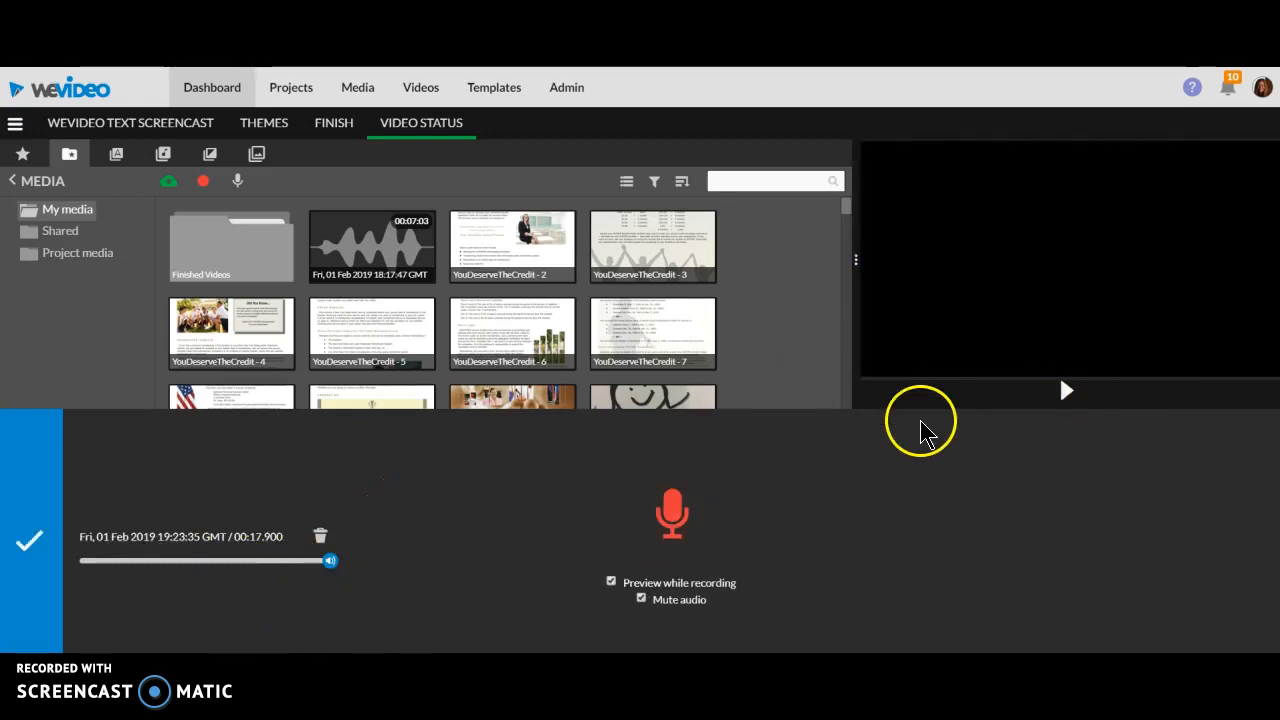
Lower the volume of the new voiceover recording to less than half and accept it into the timeline
drag(331, 562, 178, 588)
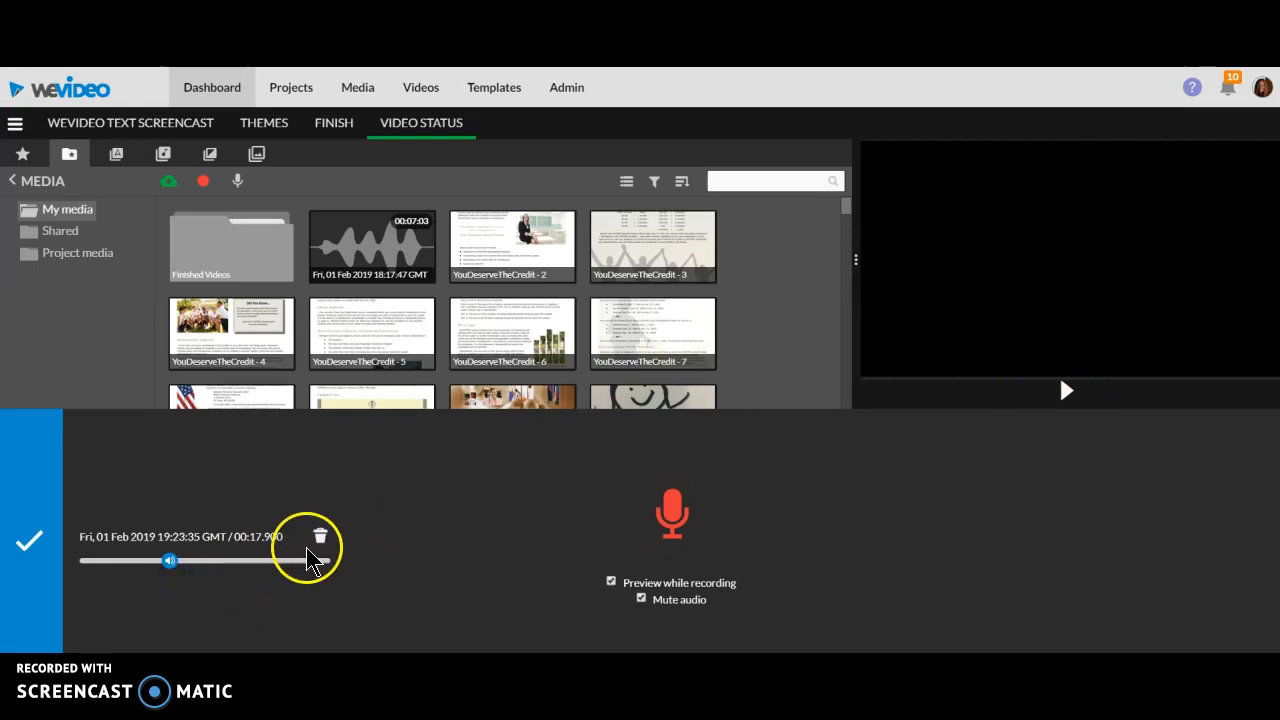
click(25, 541)
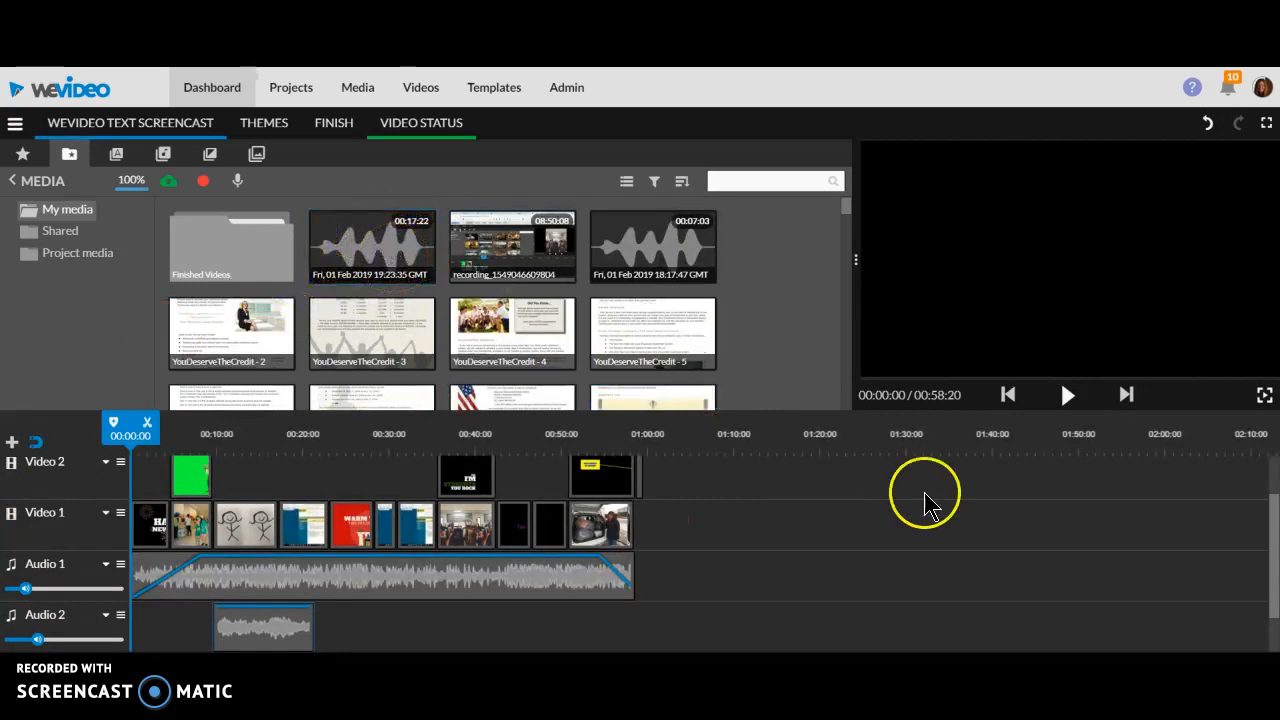
drag(1274, 518, 1274, 578)
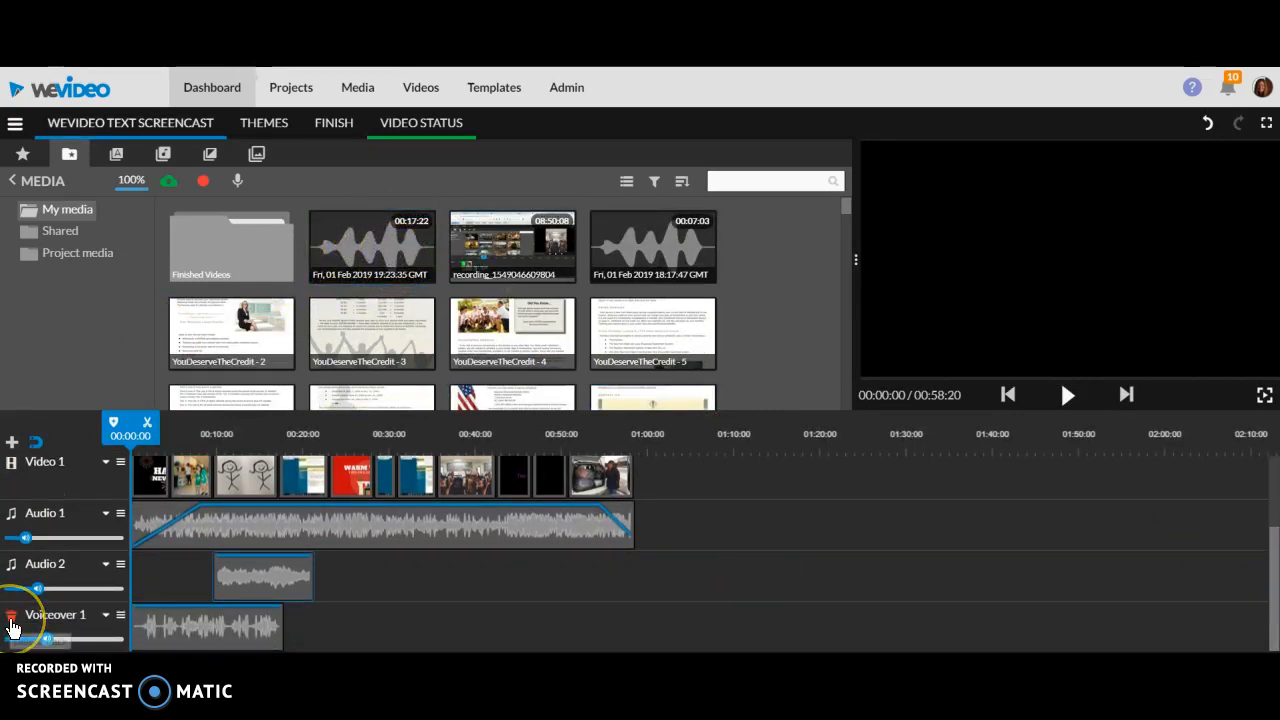
Remove the voiceover clip from the start of Voiceover 1 and place the new recording from My media at 00:42:12
drag(168, 630, 180, 632)
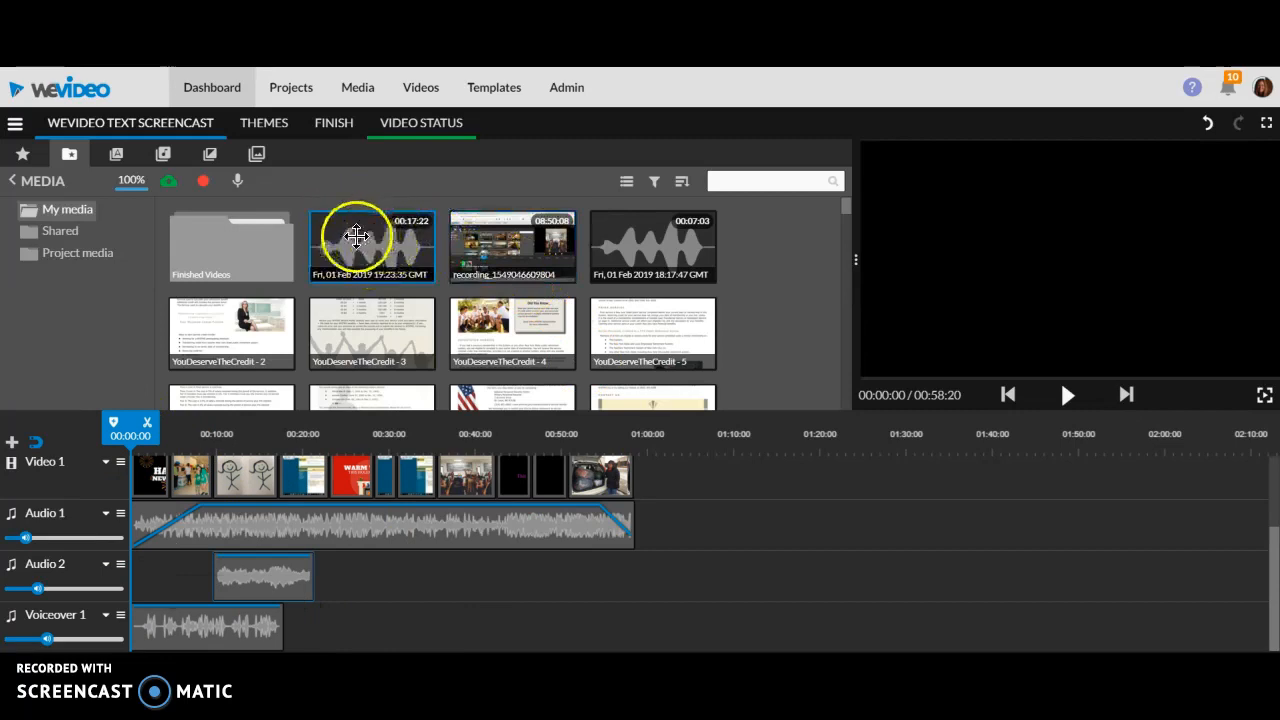
drag(370, 235, 566, 626)
click(368, 428)
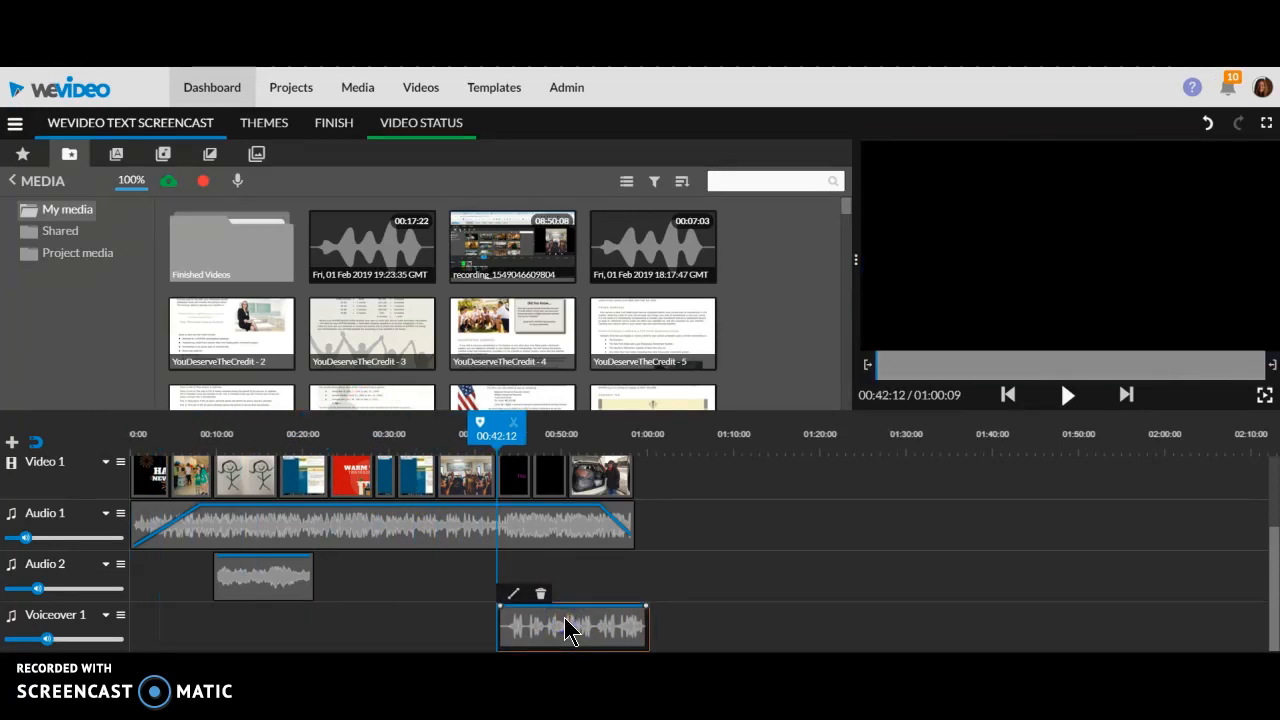
Return the playhead to 00:00:00 and set the Voiceover 1 track volume to 37%
click(497, 420)
drag(275, 436, 130, 436)
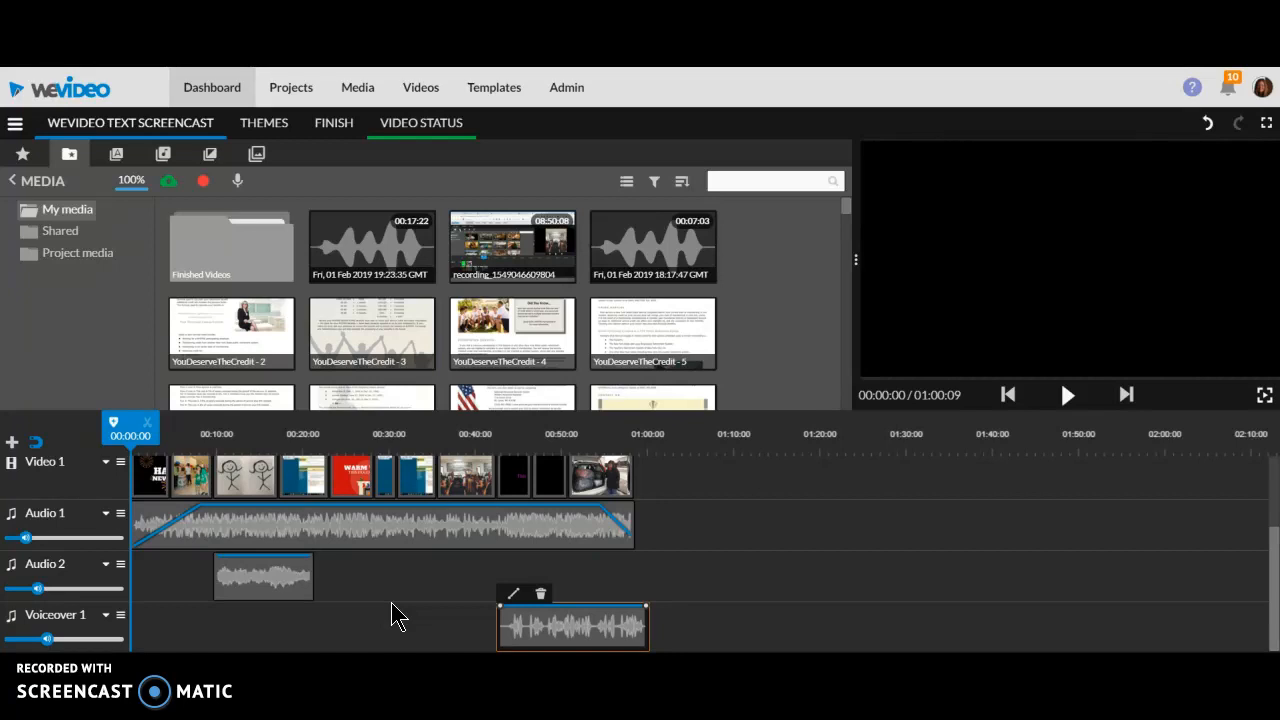
click(46, 639)
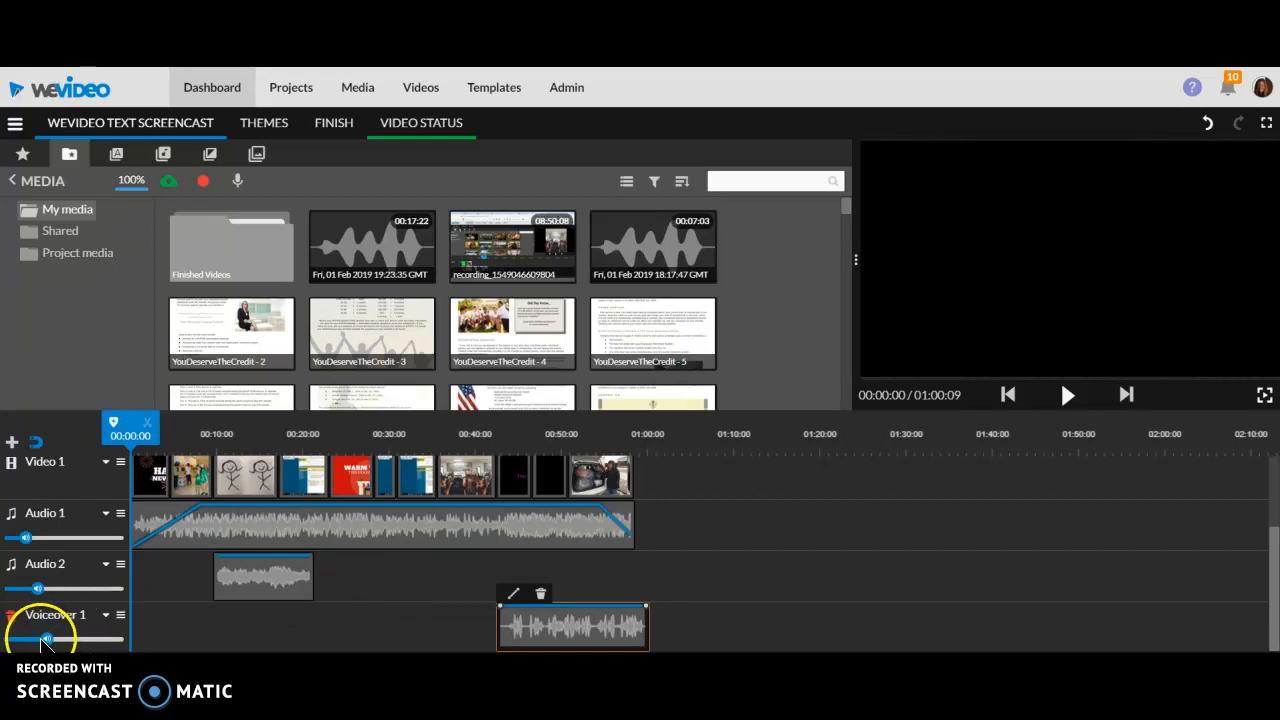
drag(46, 639, 48, 639)
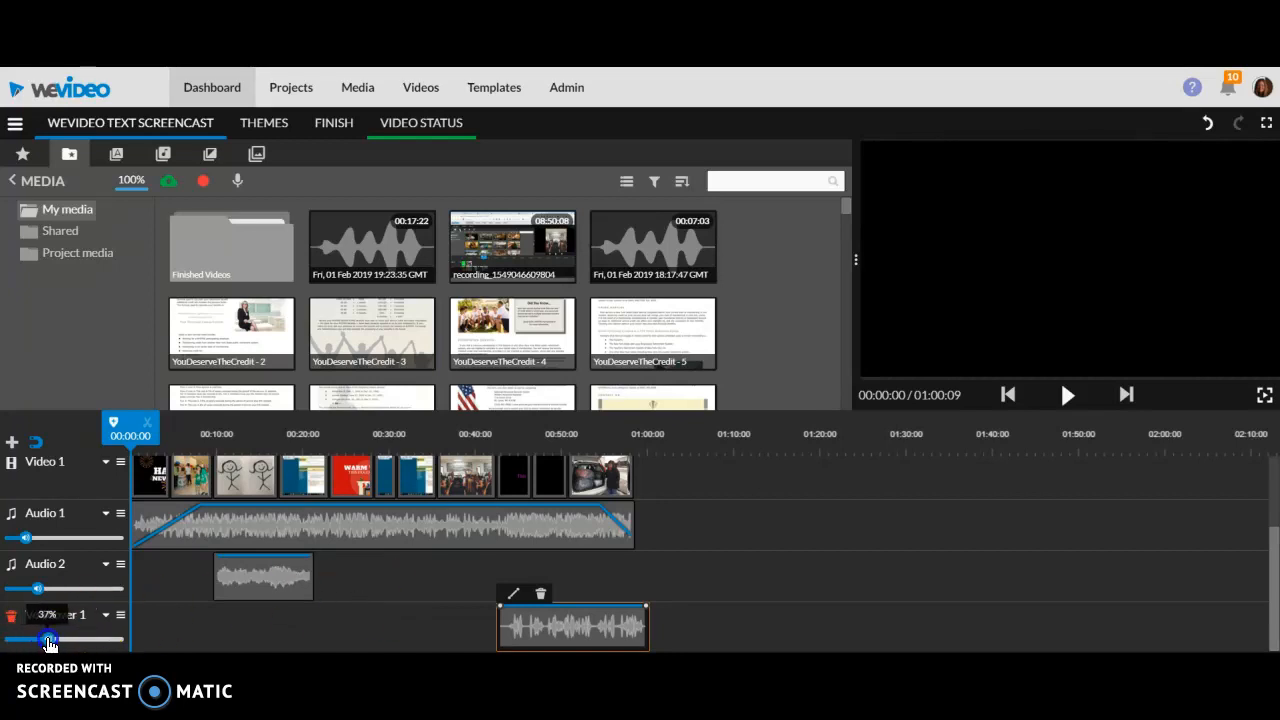
click(108, 617)
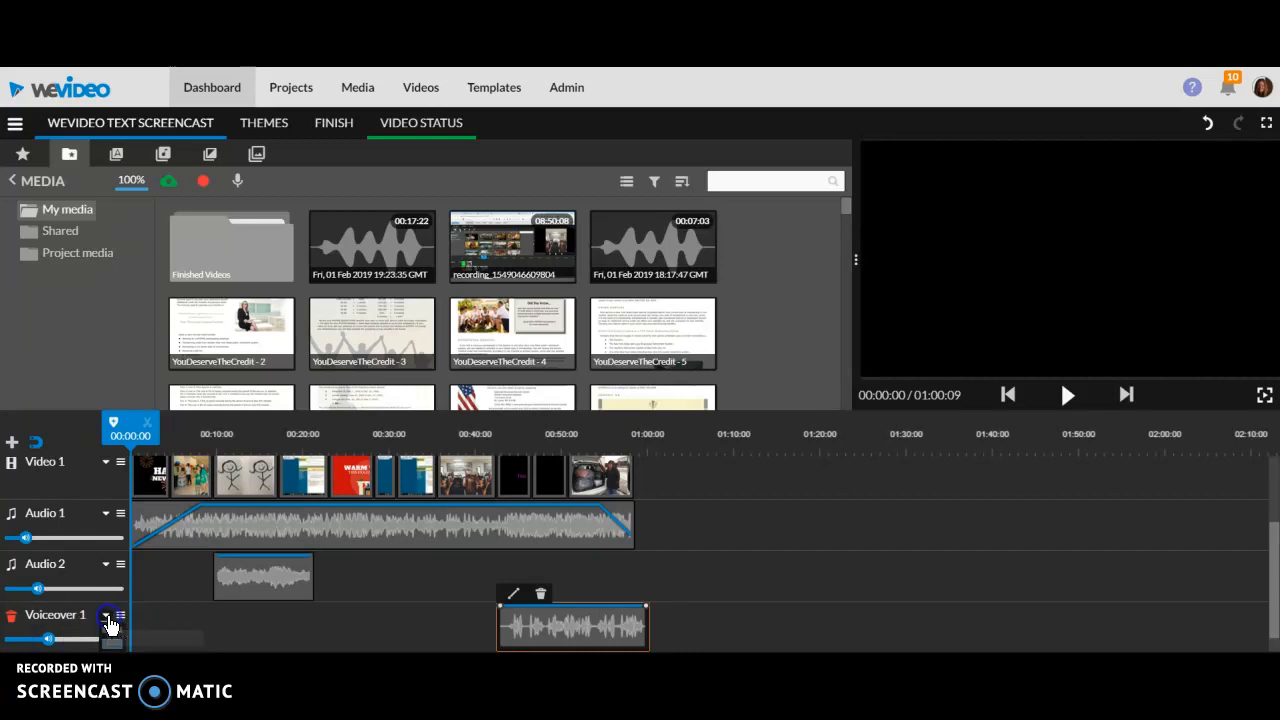
click(215, 630)
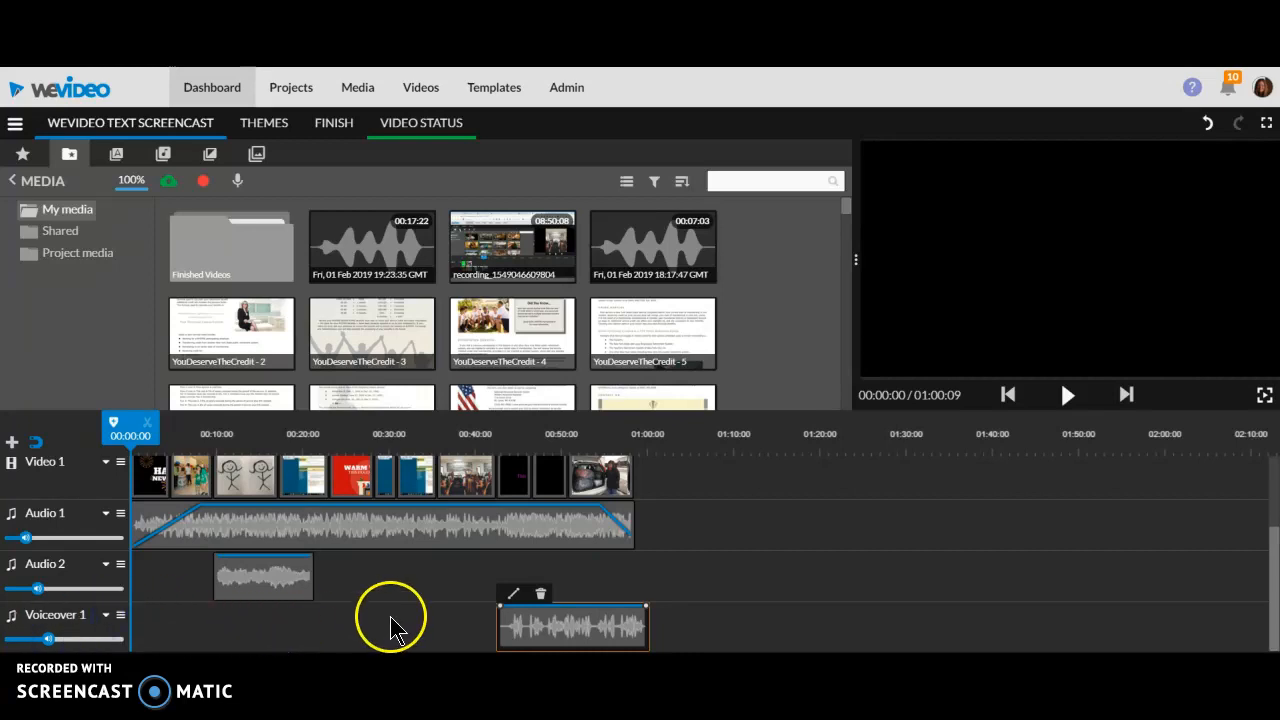
Deselect the voiceover clip on the timeline and save the project
click(997, 501)
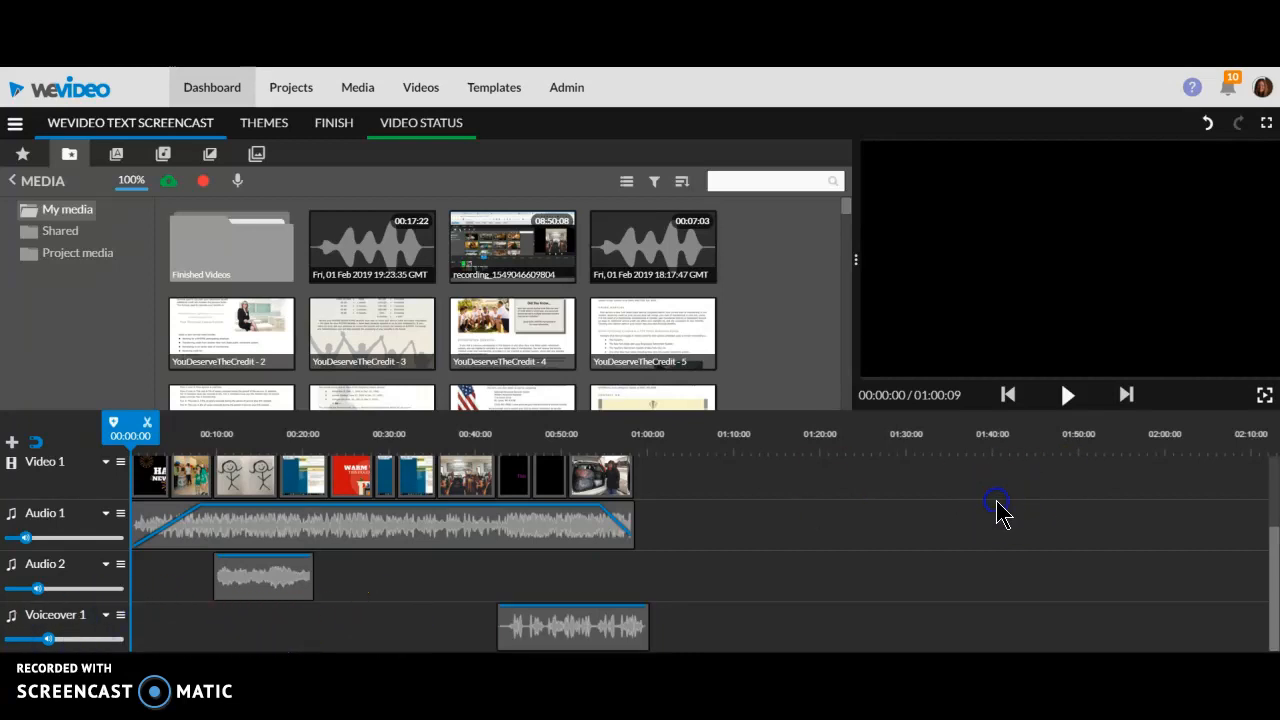
click(16, 124)
click(35, 256)
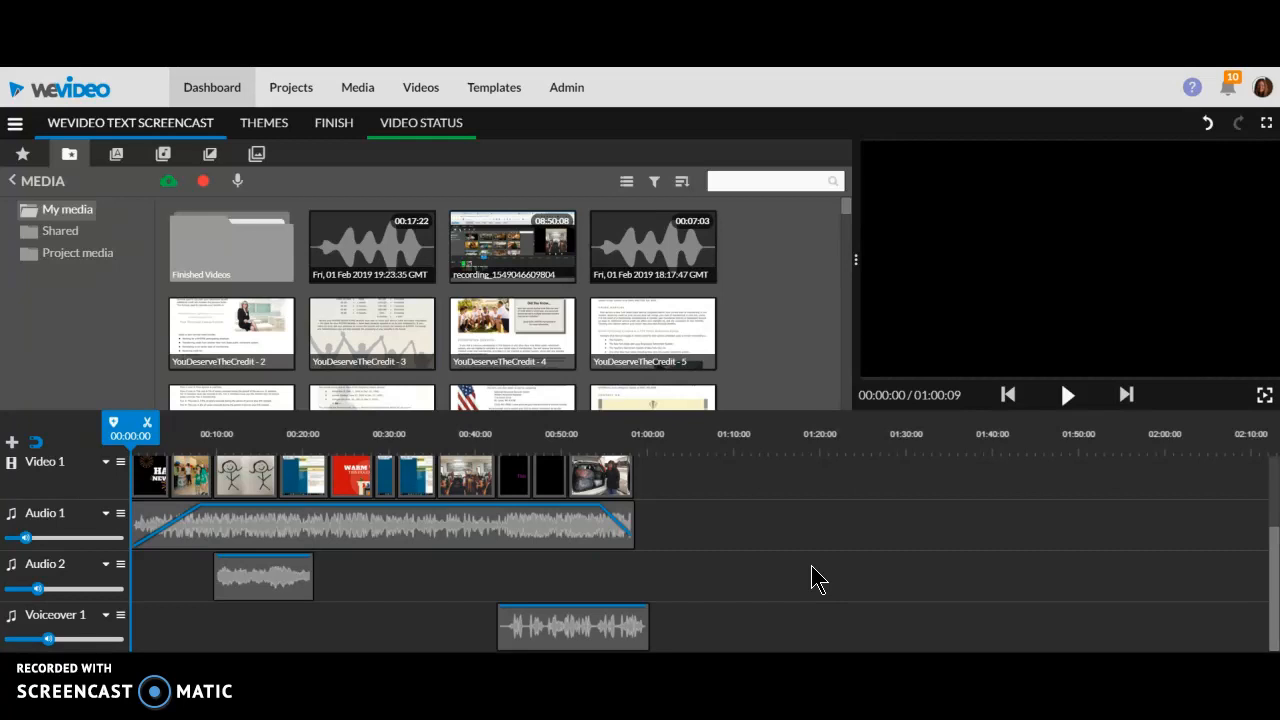
View the Import media options for uploading photos, videos or music clips, then close them without importing anything
click(171, 184)
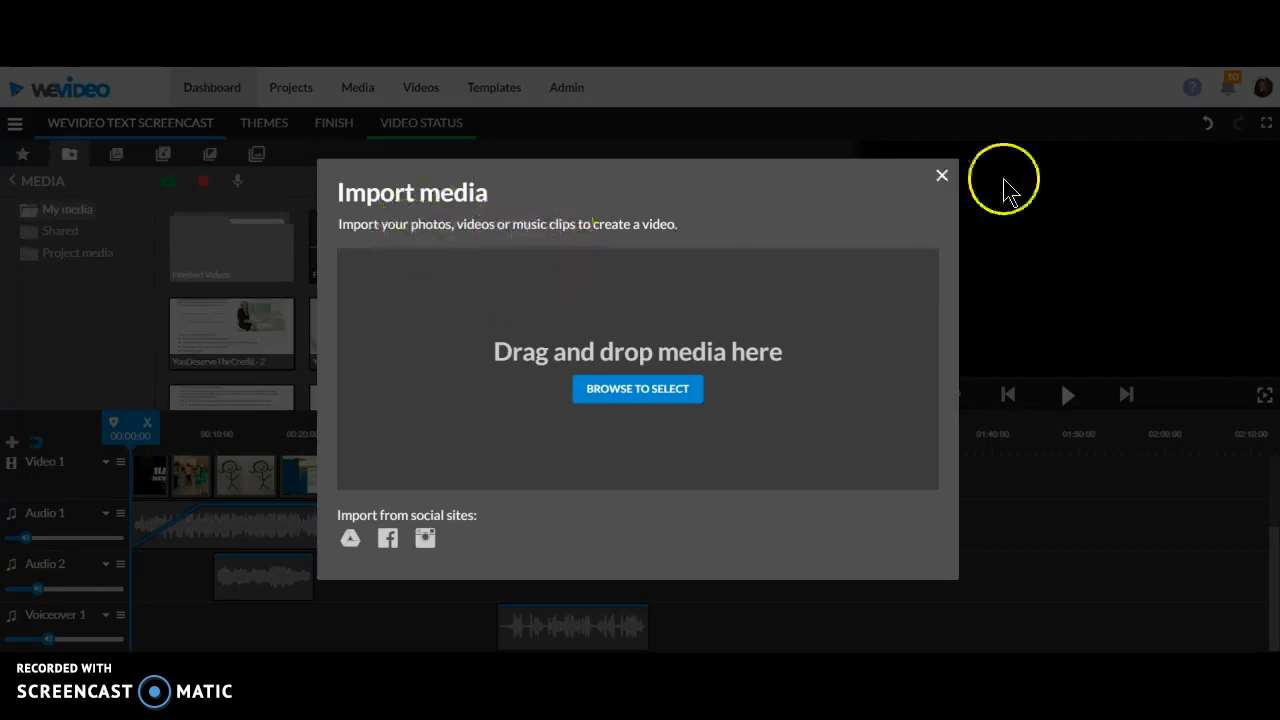
click(942, 176)
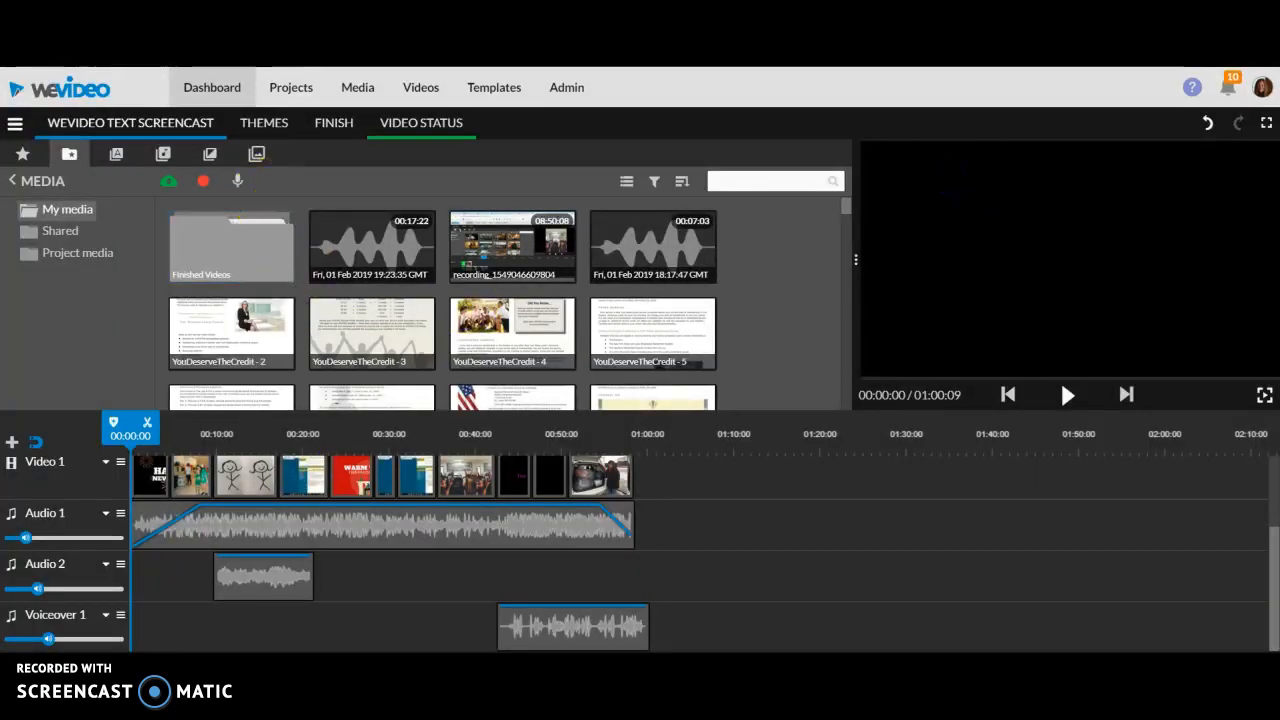